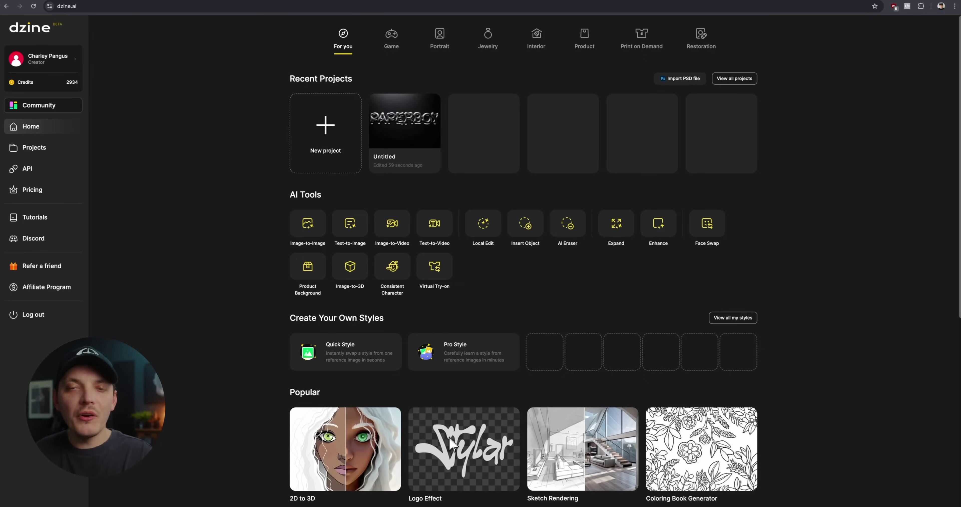
# Open the Logo Effect template from the popular templates on the home page.
pyautogui.scroll(-1, 450, 442)
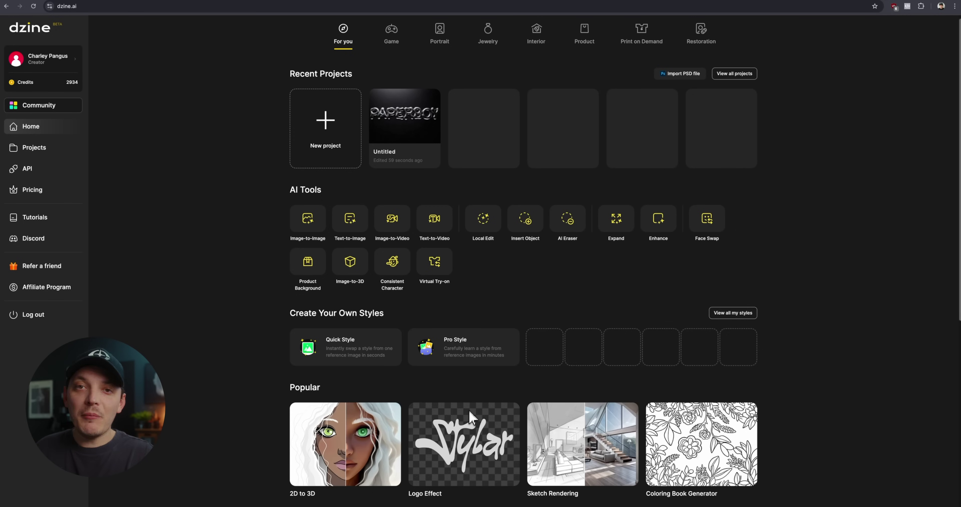
pyautogui.scroll(-3, 464, 406)
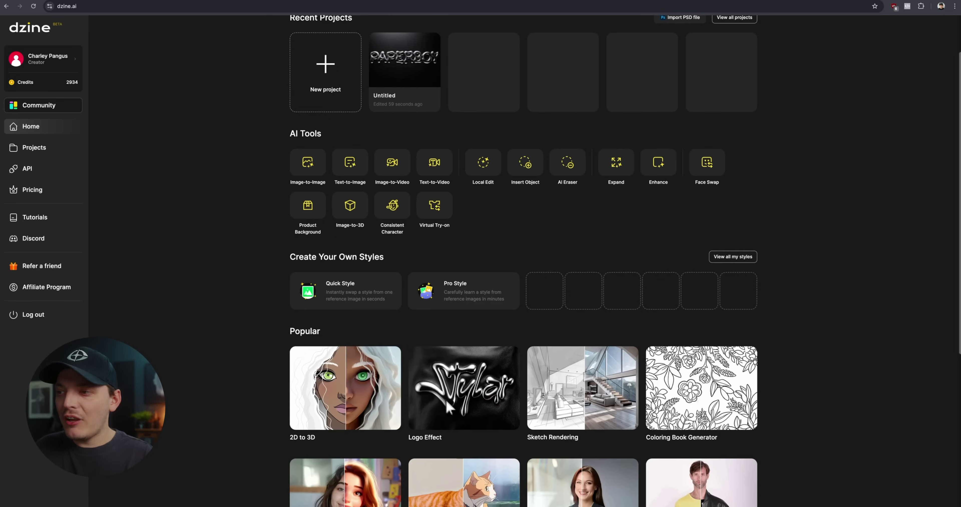
pyautogui.click(445, 434)
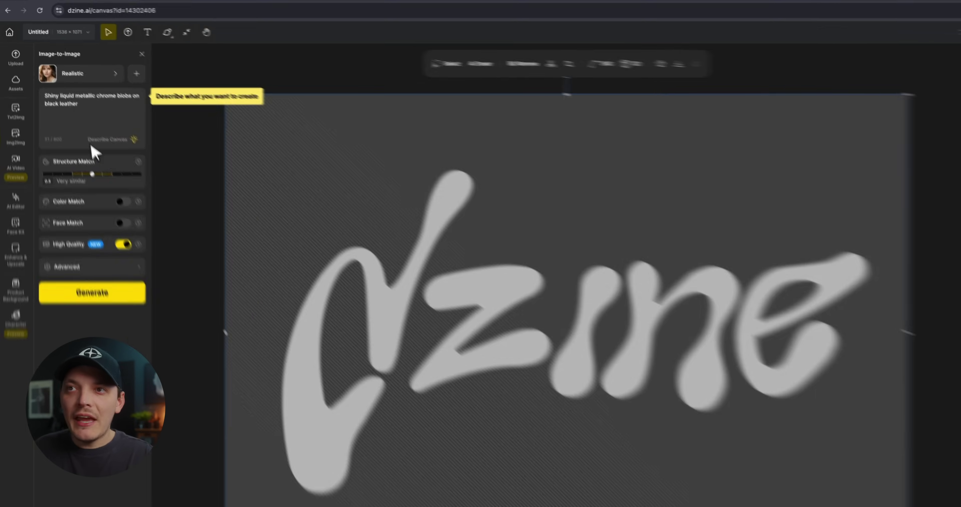
# Change the end of the prompt so it reads "Shiny liquid metallic chrome blobs on black background".
pyautogui.click(70, 97)
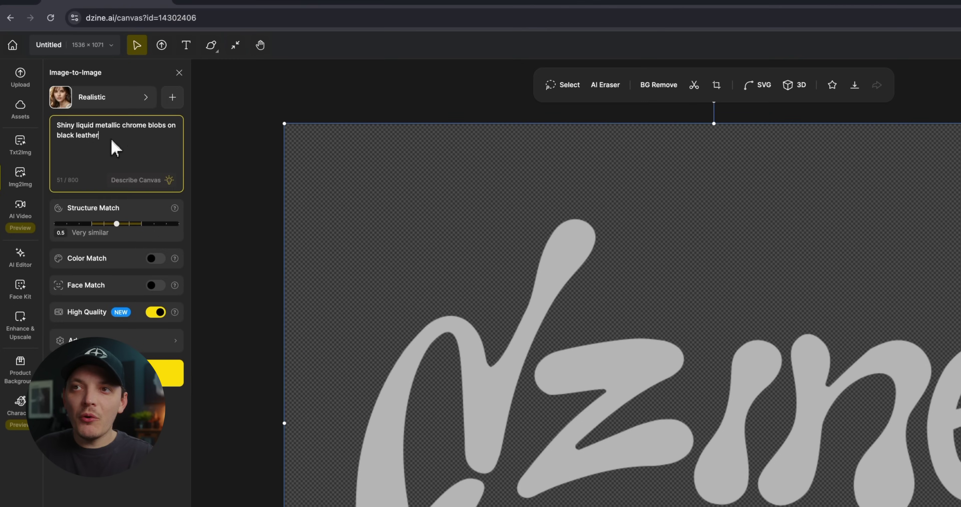
pyautogui.moveTo(74, 88); pyautogui.dragTo(55, 88)
pyautogui.moveTo(82, 140); pyautogui.dragTo(78, 142)
pyautogui.press('BackSpace')
pyautogui.press('BackSpace')
pyautogui.write('background')
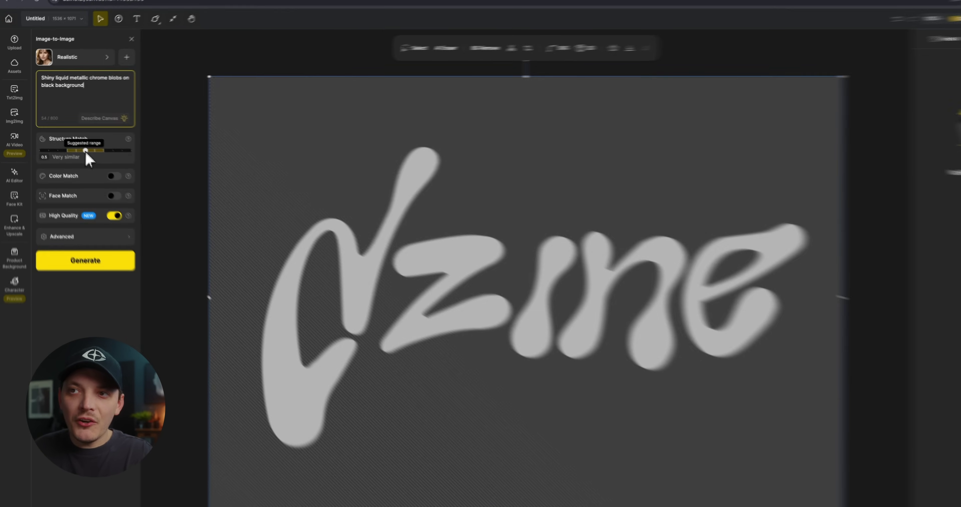
# Set Structure Match to 0.6 and generate the chrome lettering variations.
pyautogui.moveTo(78, 145); pyautogui.dragTo(97, 145)
pyautogui.moveTo(143, 174); pyautogui.dragTo(167, 175)
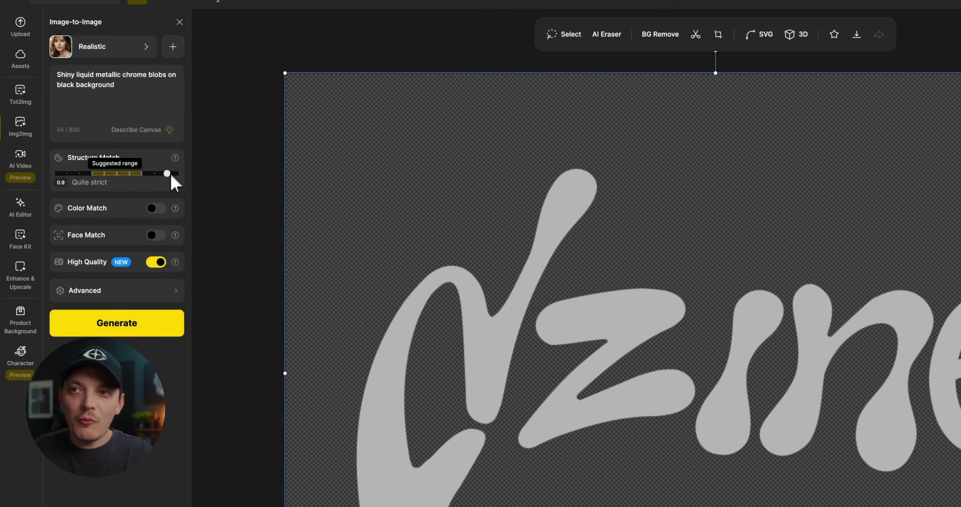
pyautogui.moveTo(169, 174); pyautogui.dragTo(128, 183)
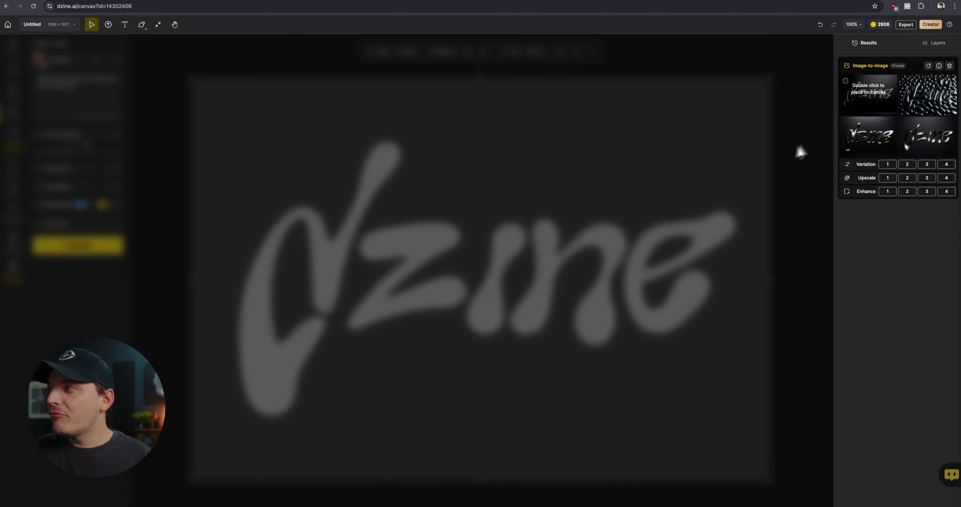
# Compare the generated lettering variations and place the first one on the canvas.
pyautogui.moveTo(922, 97)
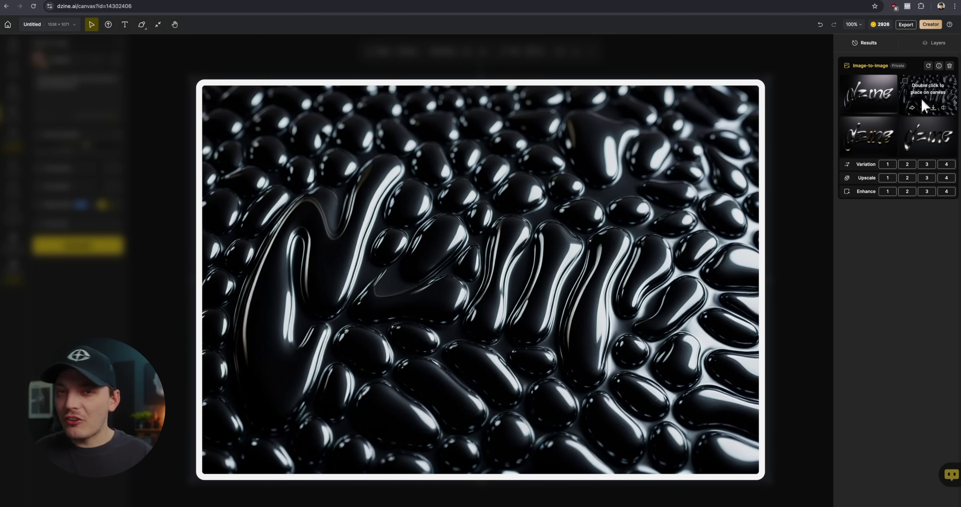
pyautogui.moveTo(878, 137)
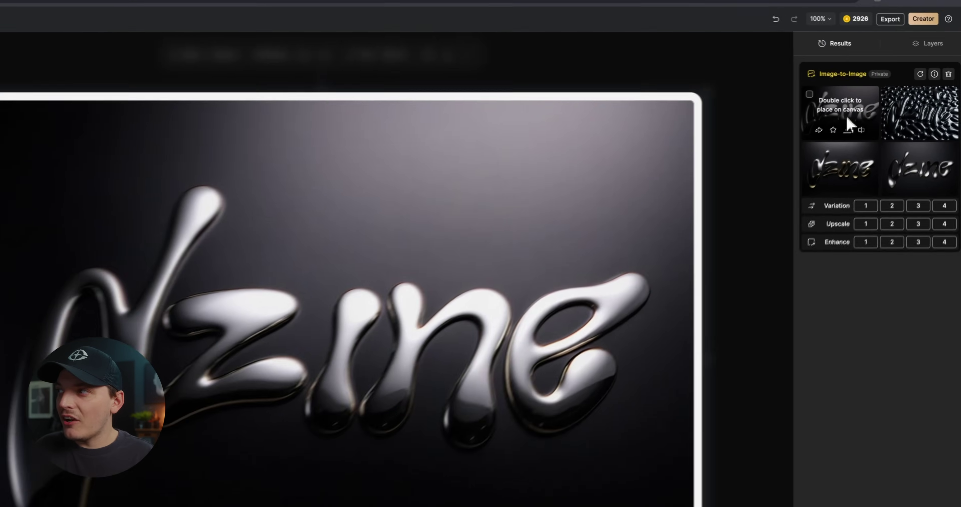
pyautogui.doubleClick(885, 105)
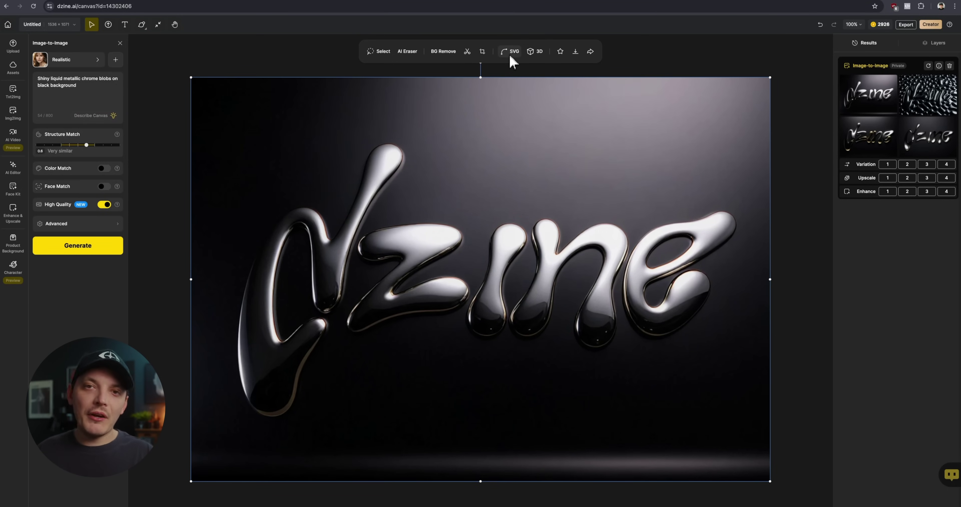
# Choose PNG with 3x upscale for downloading the chrome lettering image and start the upscale.
pyautogui.click(575, 52)
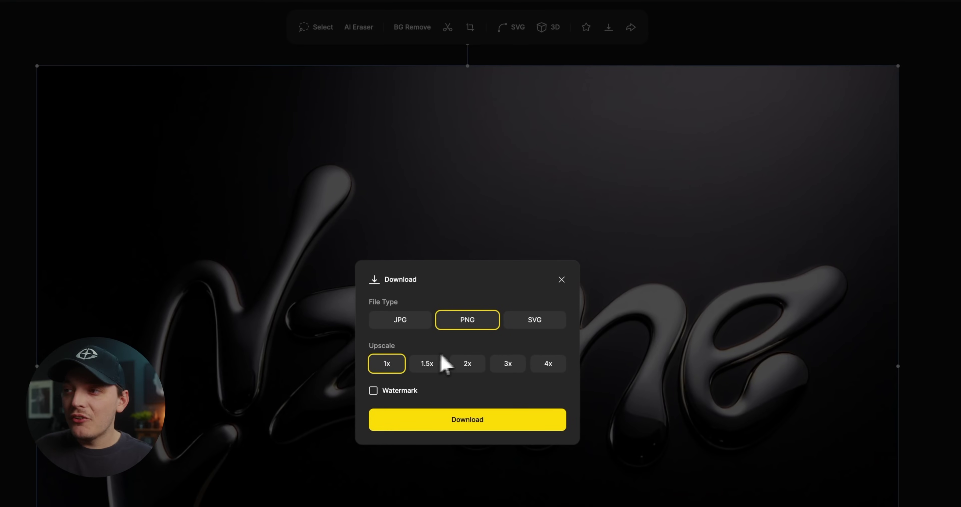
pyautogui.click(468, 366)
pyautogui.click(525, 266)
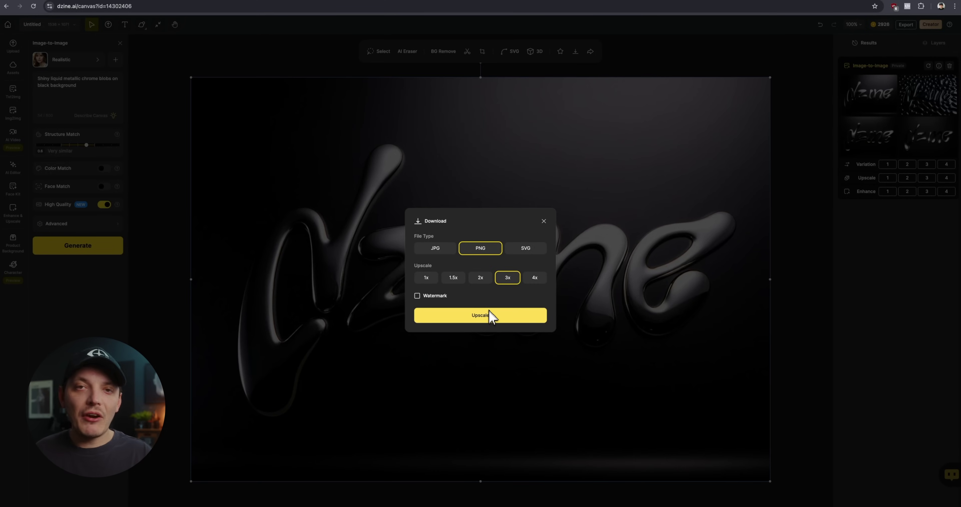
pyautogui.click(480, 316)
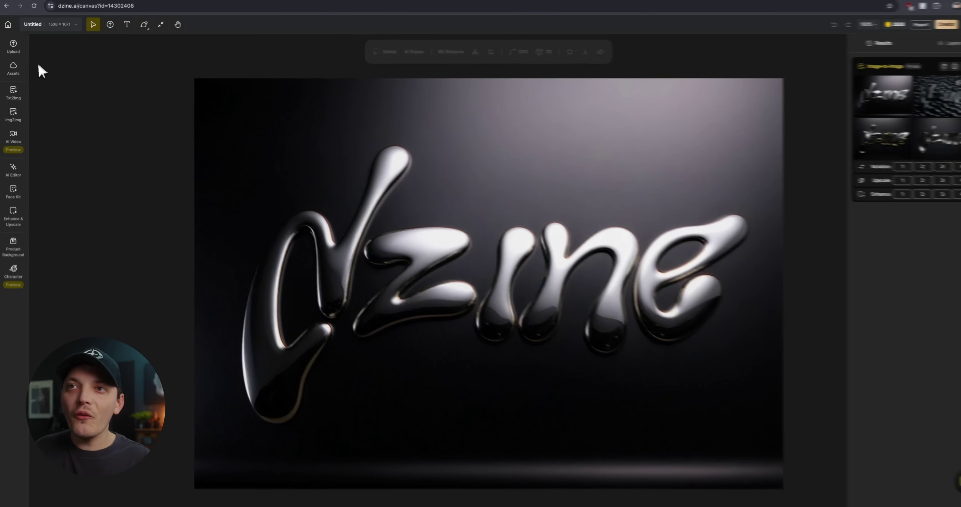
# Start a new Image-to-Image project from the home page and replace the sample pineapple picture with artwork test 2.png.
pyautogui.click(7, 25)
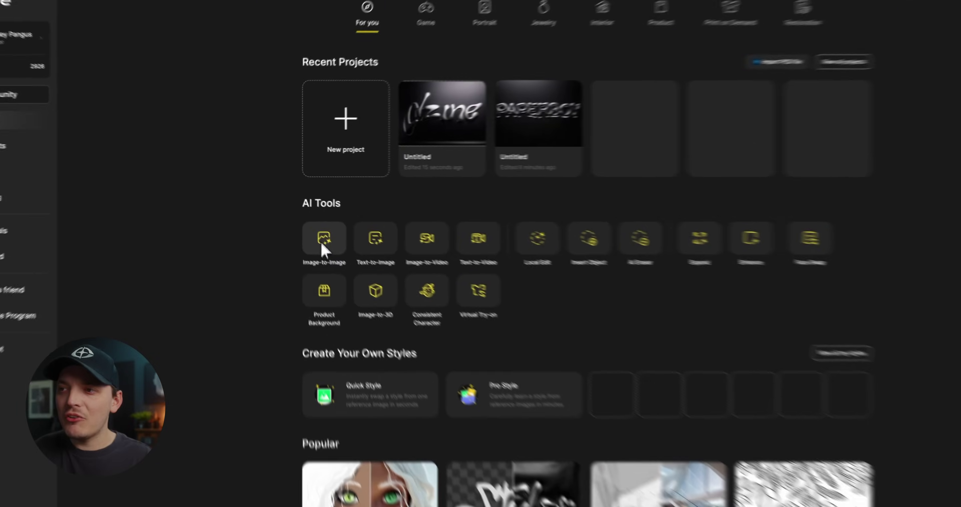
pyautogui.click(308, 228)
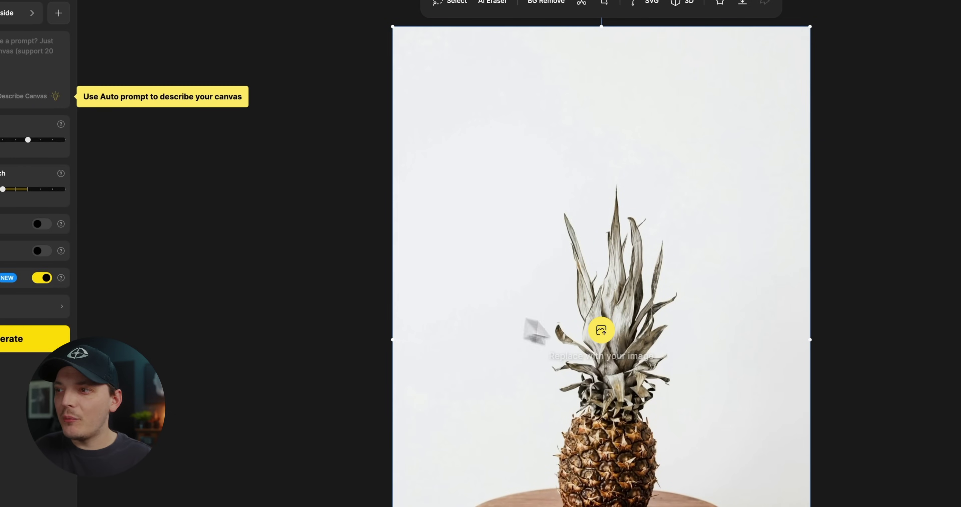
pyautogui.click(614, 338)
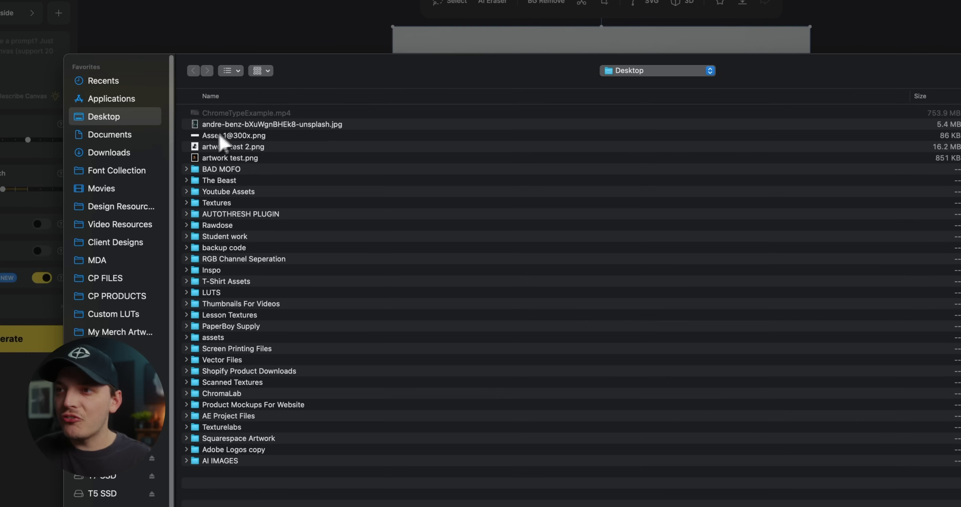
pyautogui.doubleClick(224, 146)
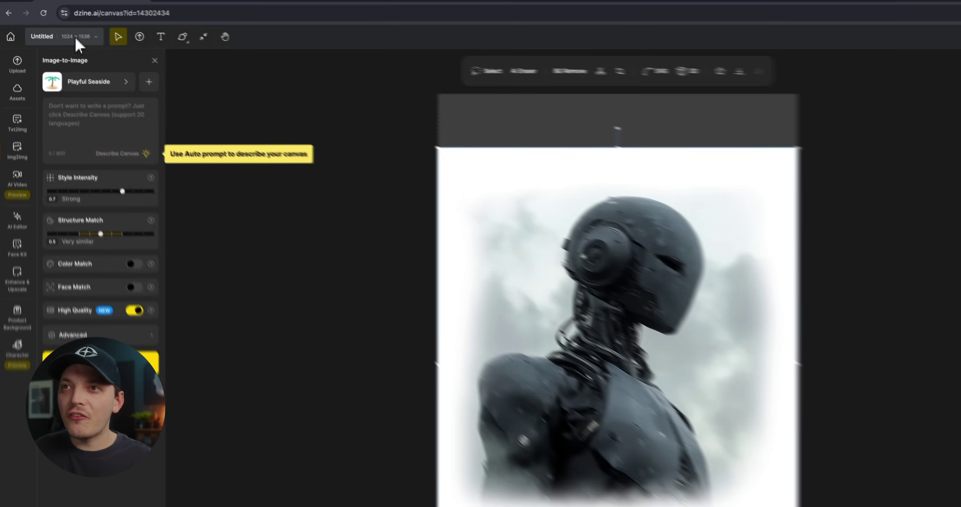
# Change the canvas size to 1152 × 1536 and enlarge the robot artwork to fill the canvas.
pyautogui.click(76, 38)
pyautogui.click(166, 258)
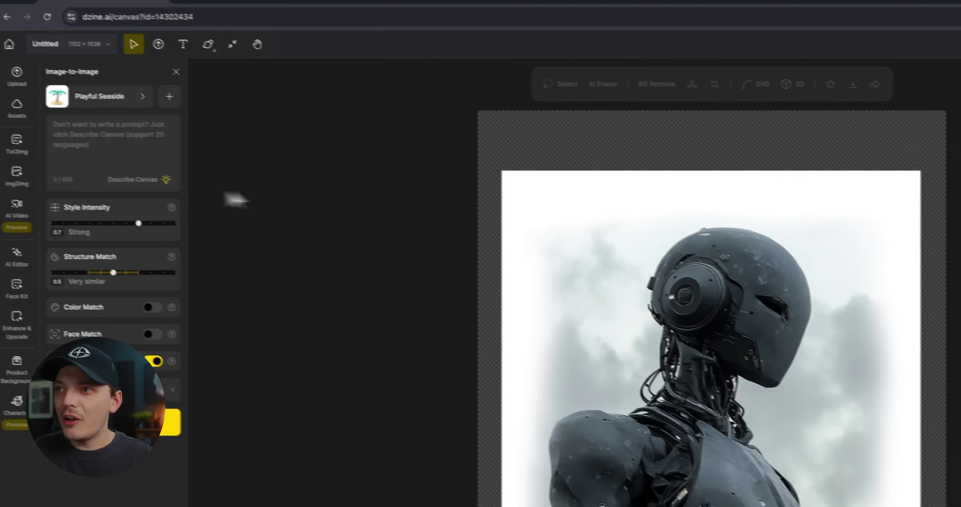
pyautogui.click(467, 173)
pyautogui.moveTo(438, 147); pyautogui.dragTo(422, 127)
pyautogui.moveTo(333, 108); pyautogui.dragTo(303, 58)
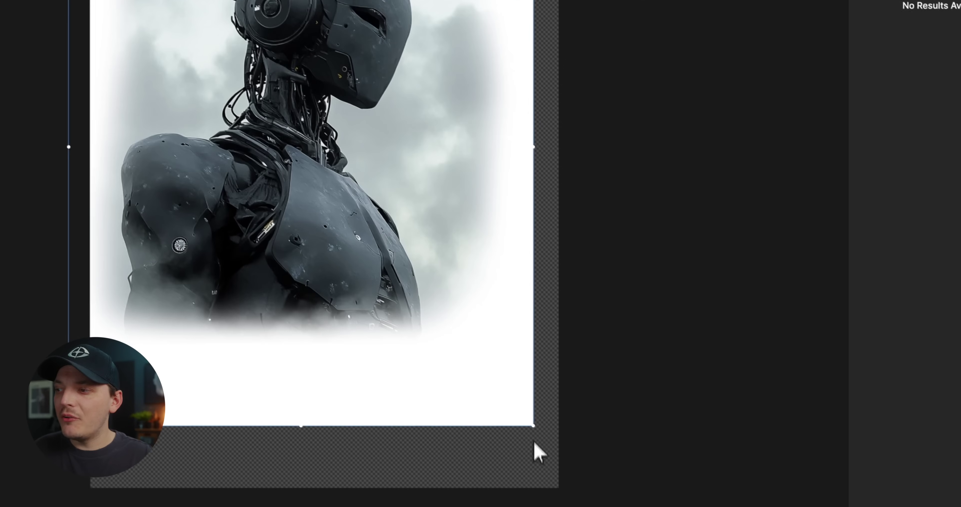
pyautogui.moveTo(534, 429); pyautogui.dragTo(561, 459)
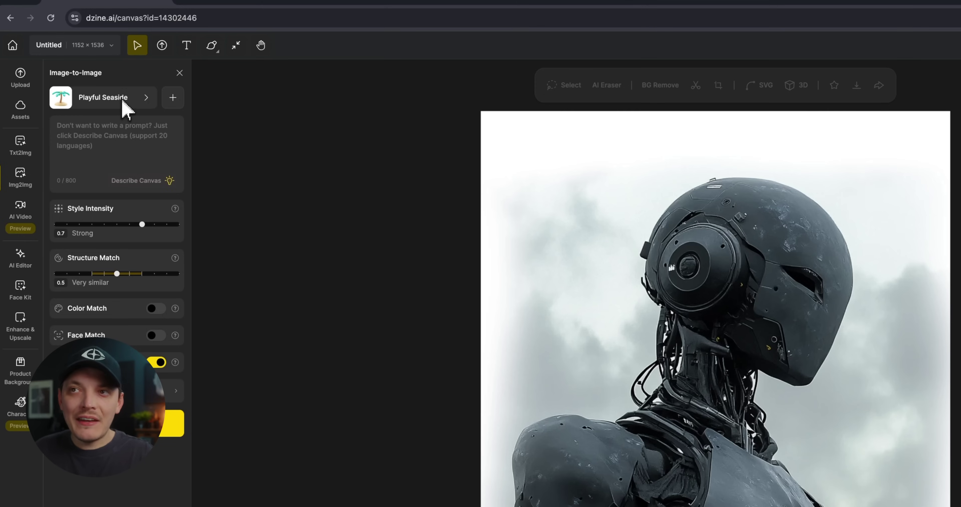
# Choose the No Style v2 style and generate images from the prompt "Ai robot with lightning and clouds in background".
pyautogui.click(125, 109)
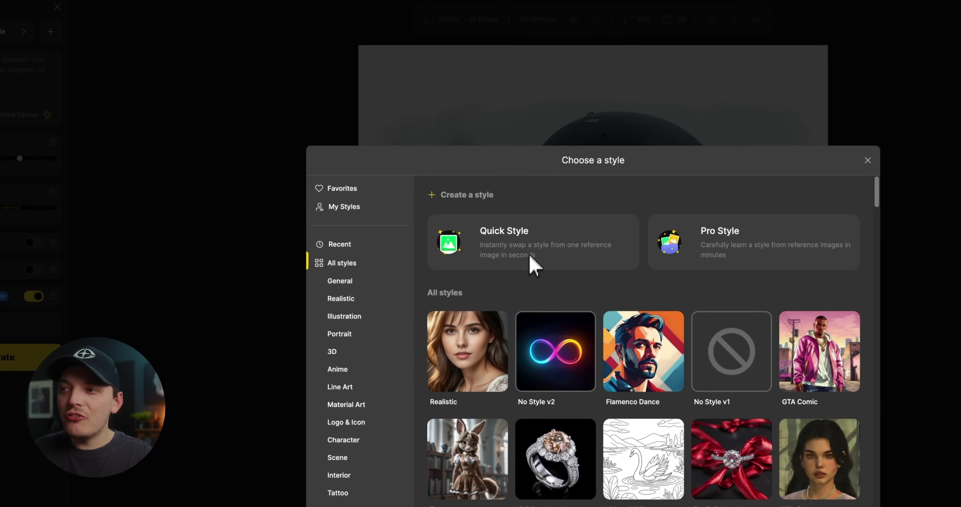
pyautogui.click(558, 348)
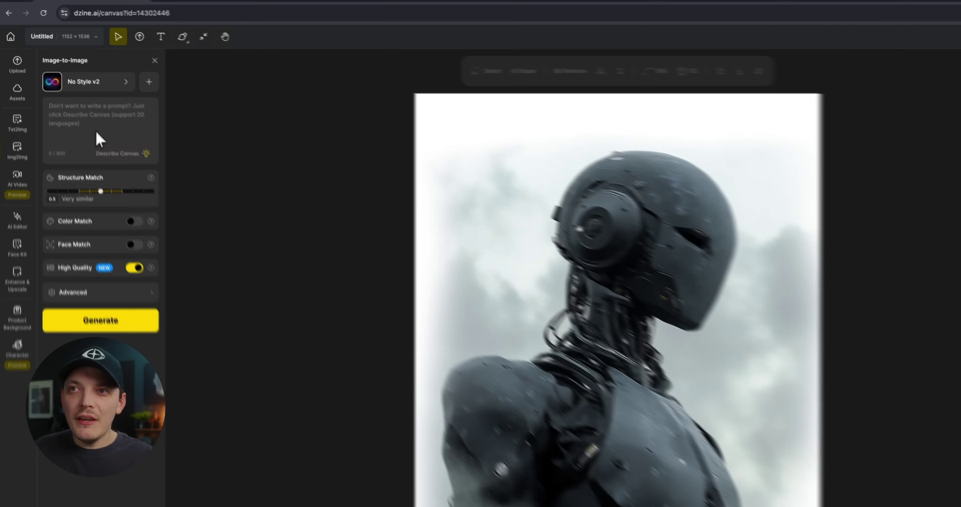
pyautogui.click(97, 135)
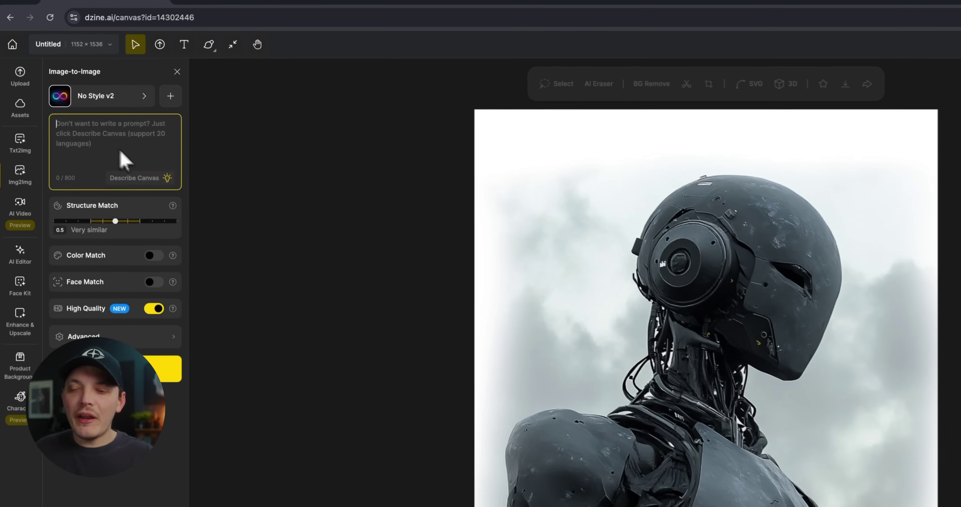
pyautogui.write('Ai ro')
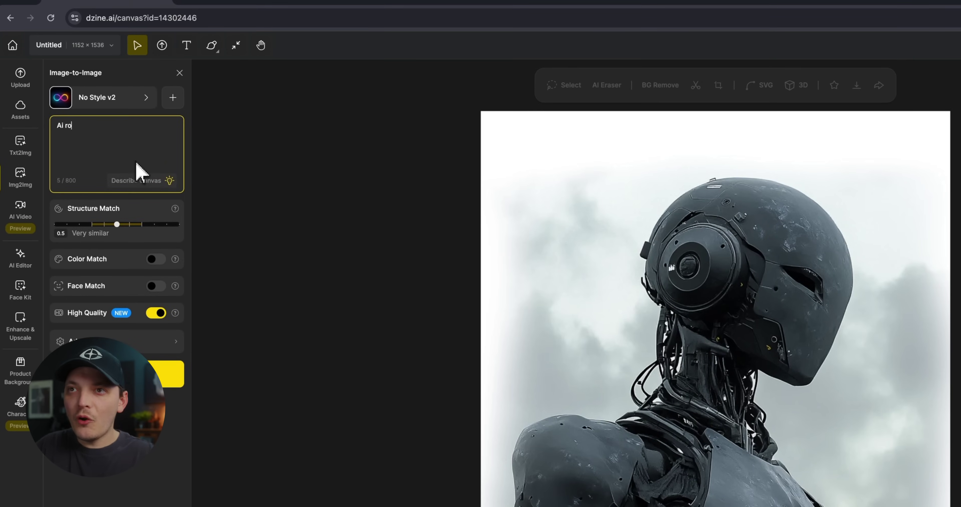
pyautogui.write('bot')
pyautogui.write(' with lighting')
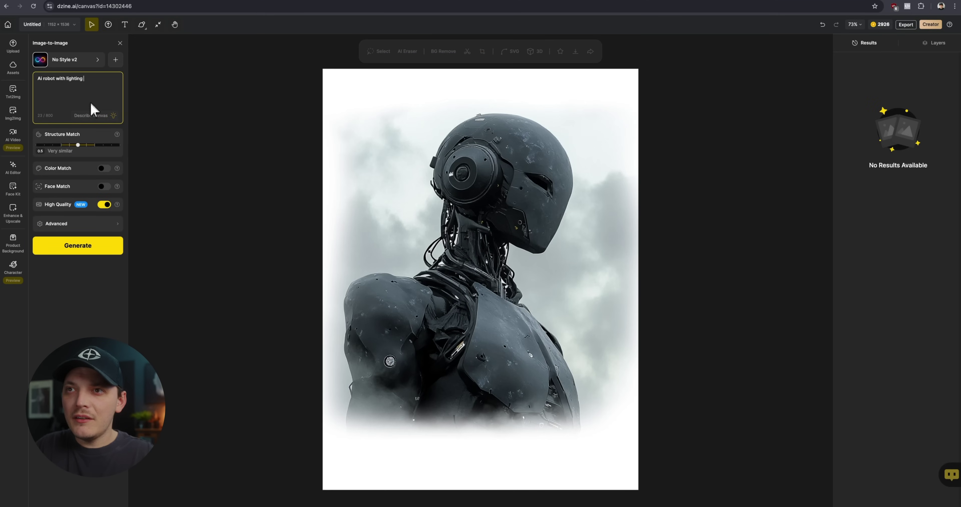
pyautogui.write(' and clouds in background')
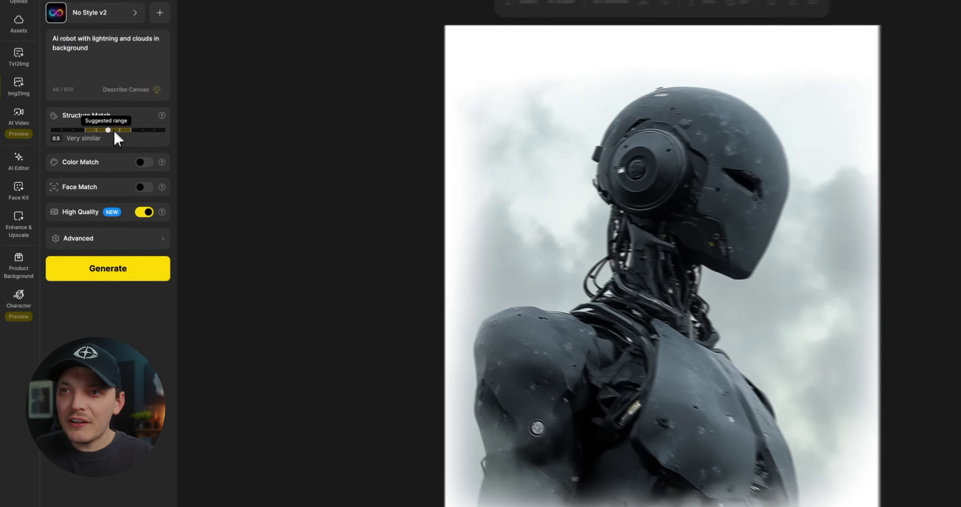
# Raise Structure Match to 0.6 and generate another set of robot images.
pyautogui.moveTo(80, 145); pyautogui.dragTo(95, 145)
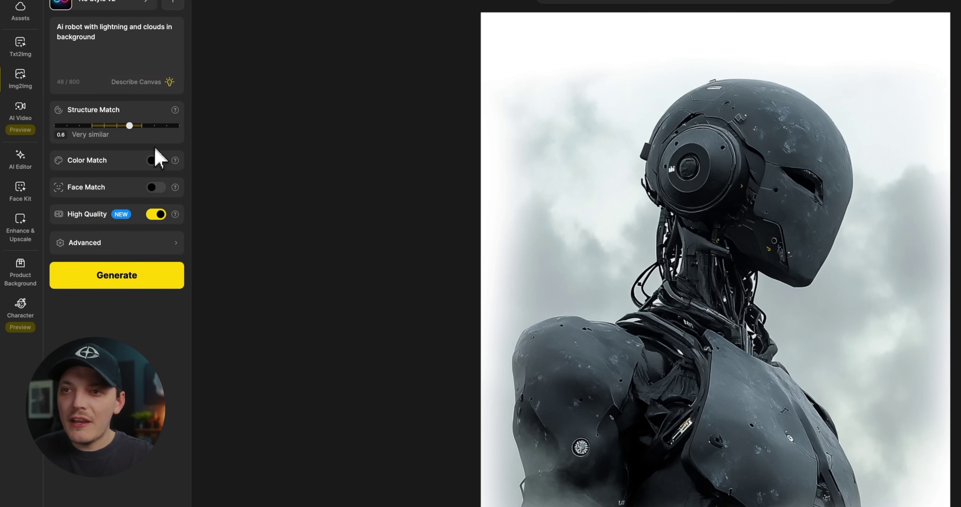
pyautogui.click(129, 291)
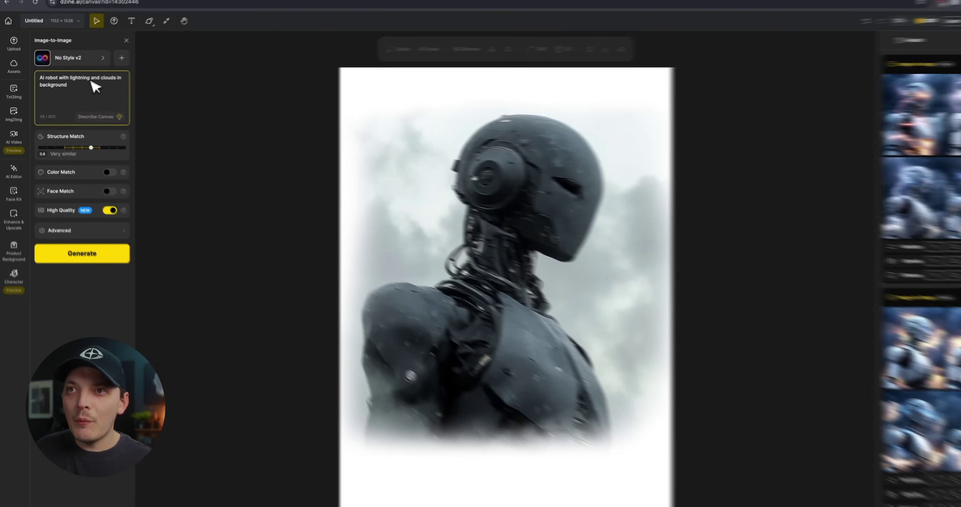
# Switch the style to Realistic, remove "Ai" from the start of the prompt, and generate new robot images.
pyautogui.click(71, 61)
pyautogui.click(558, 386)
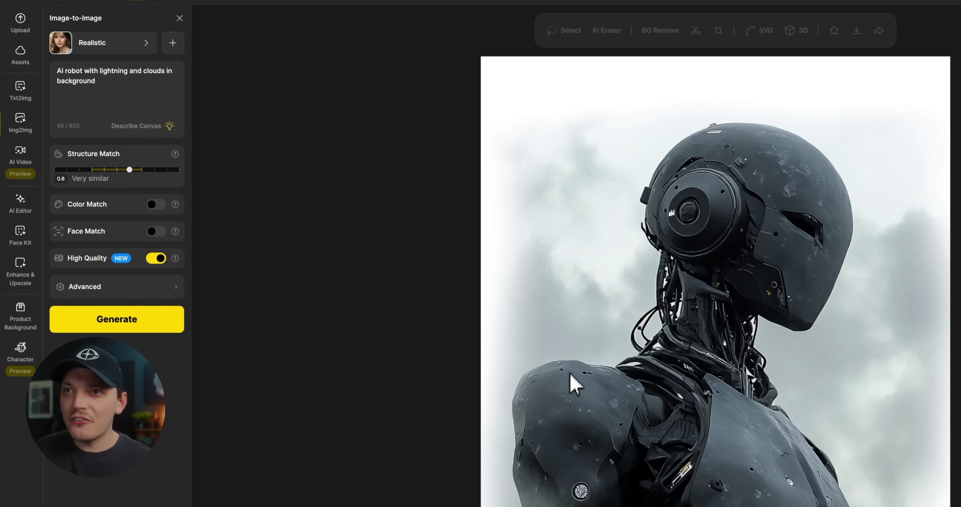
pyautogui.click(82, 84)
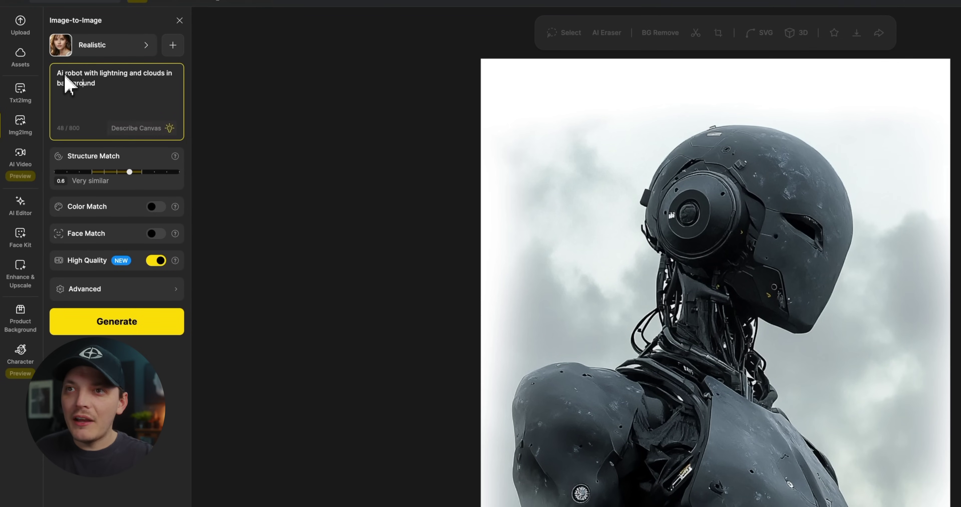
pyautogui.press('BackSpace')
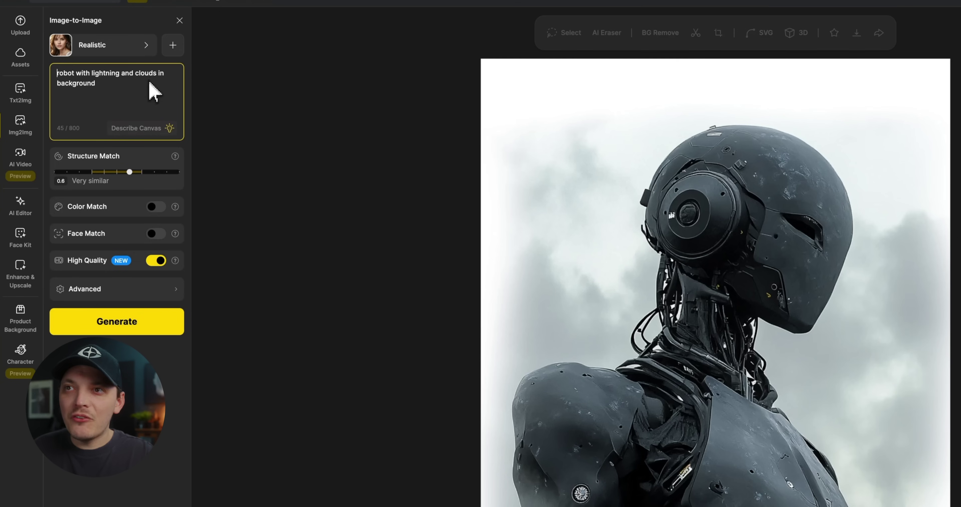
pyautogui.click(144, 331)
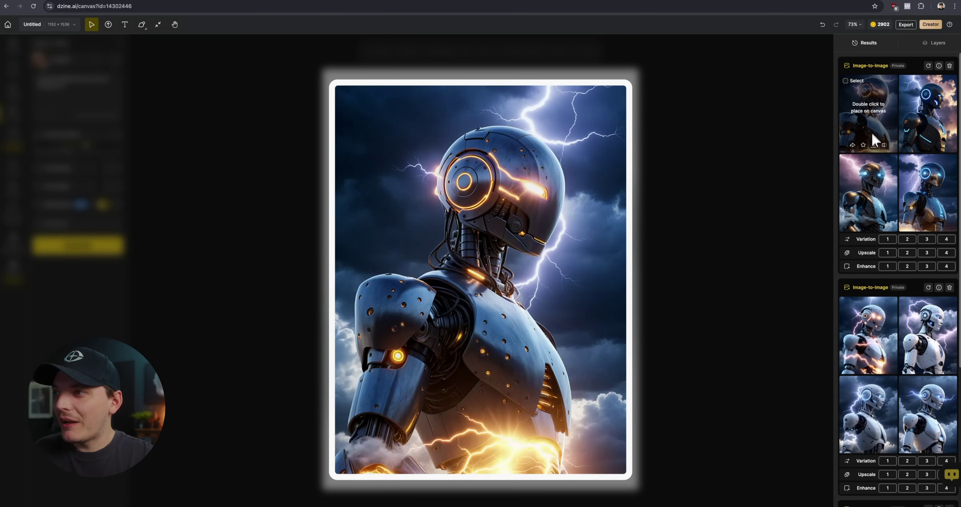
# Place the first newly generated robot image on the canvas and remove its background.
pyautogui.doubleClick(874, 139)
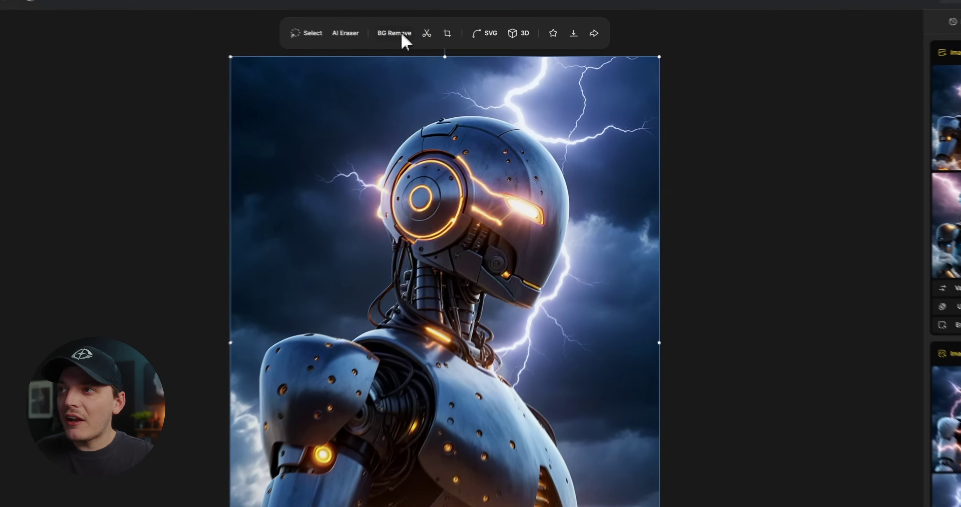
pyautogui.click(444, 51)
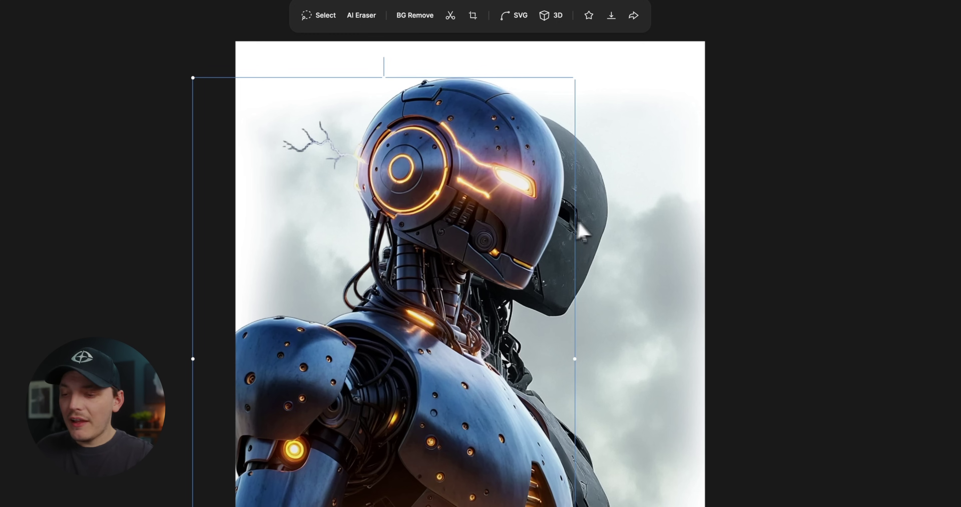
# Delete the original robot artwork behind the cut-out and move the cut-out robot to the middle of the canvas.
pyautogui.click(619, 225)
pyautogui.press('Delete')
pyautogui.moveTo(482, 219); pyautogui.dragTo(545, 217)
pyautogui.click(659, 242)
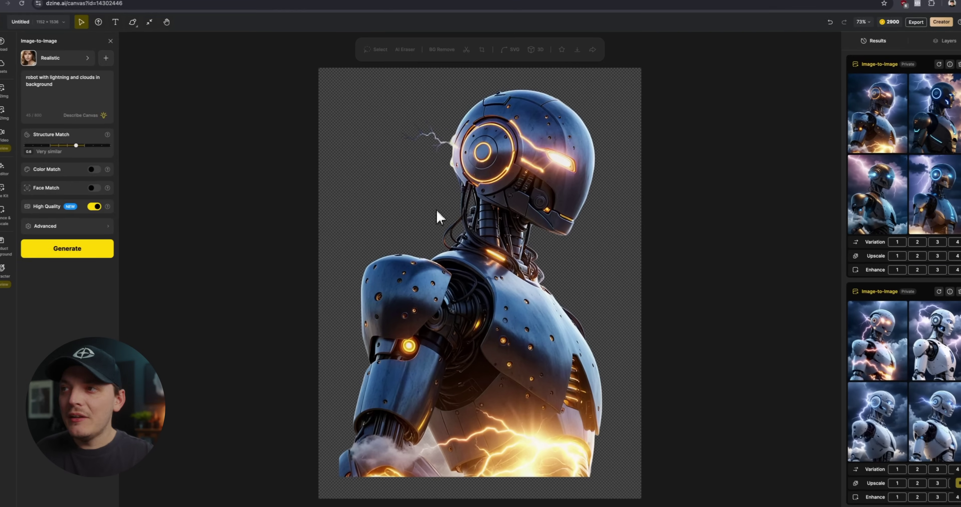
# Leave the robot project and return to the home page.
pyautogui.click(414, 251)
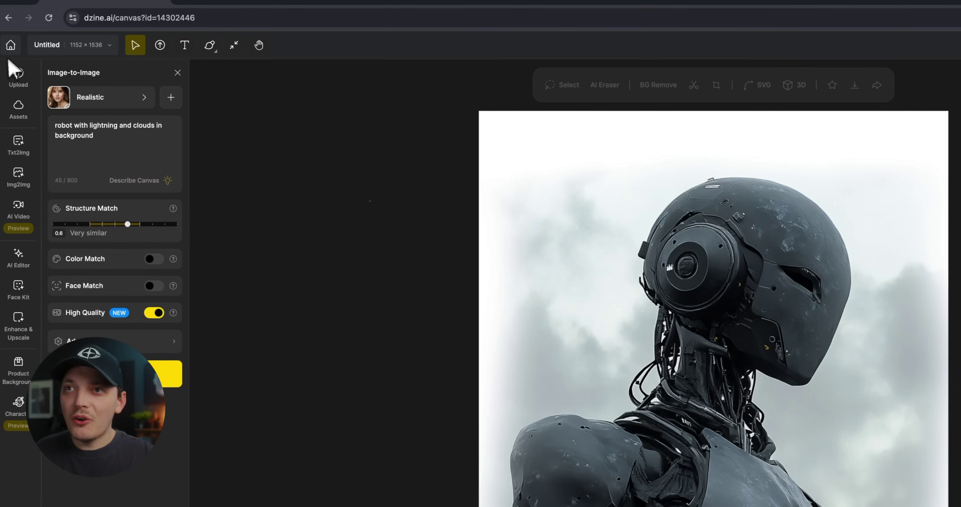
pyautogui.click(8, 25)
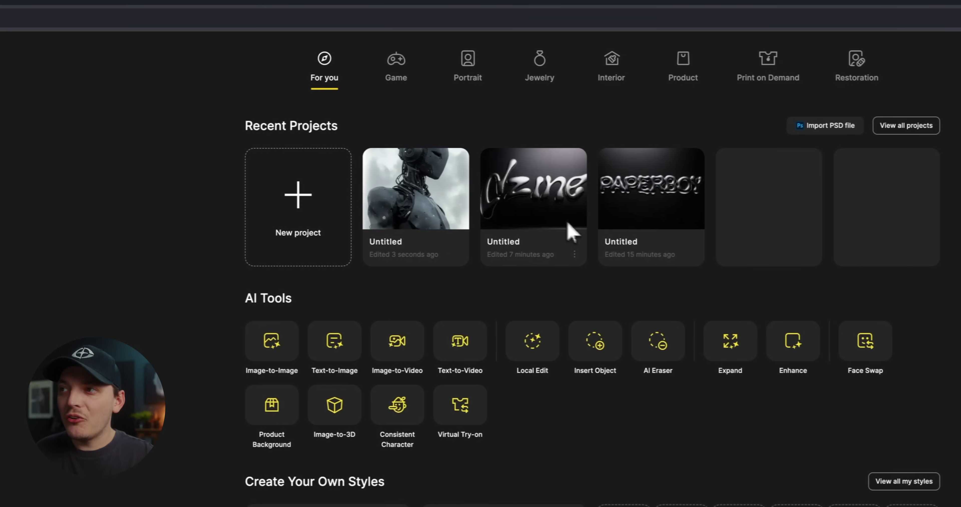
# Open the chrome Dzine lettering project, remove the lettering's background, and hide the original image layer beneath the cut-out.
pyautogui.click(625, 209)
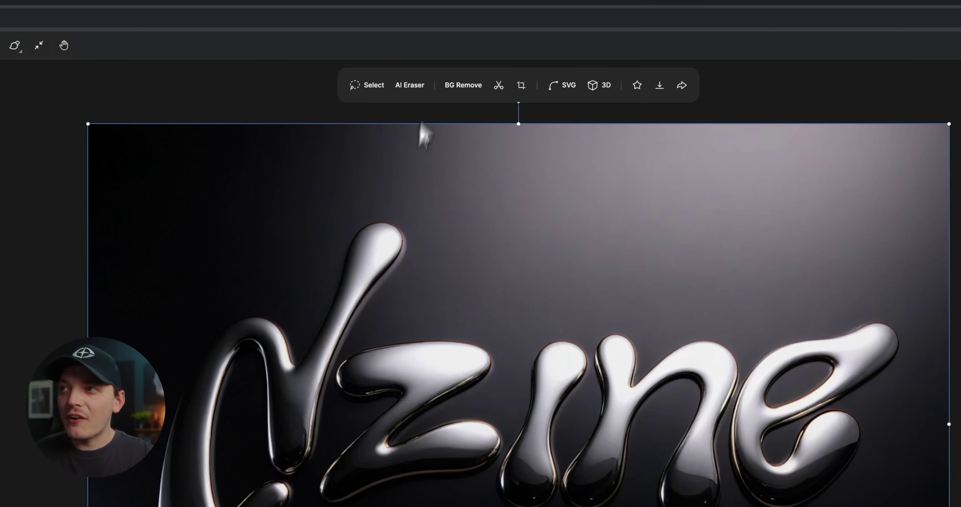
pyautogui.click(459, 84)
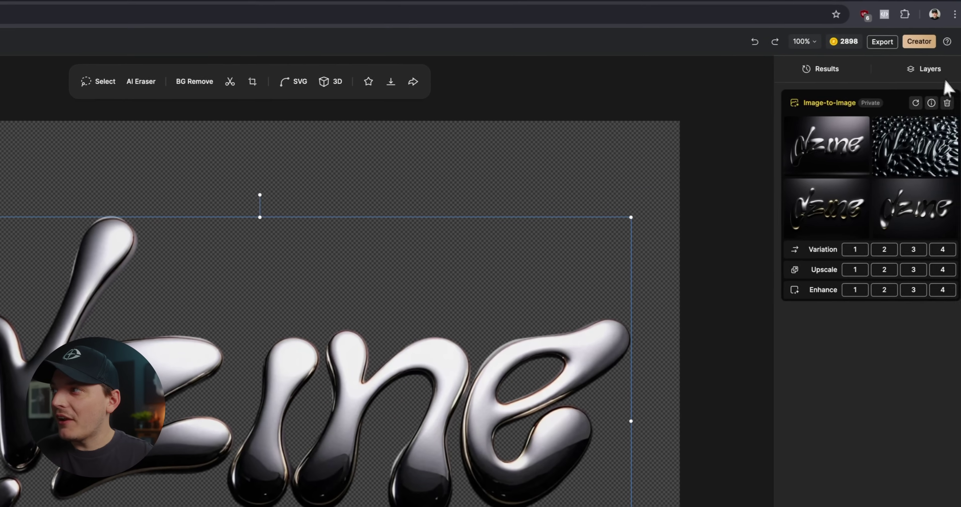
pyautogui.click(931, 71)
pyautogui.click(946, 150)
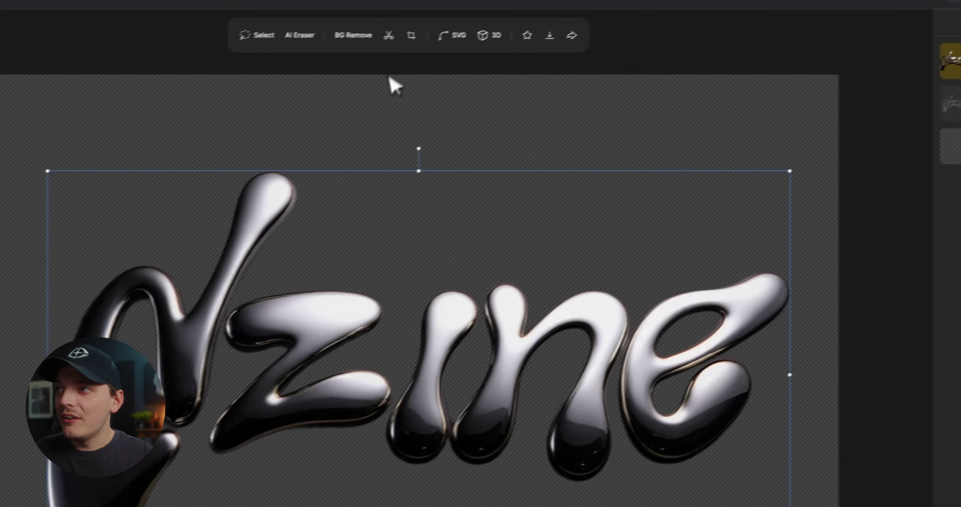
# Export the cut-out lettering as a PNG with 3x upscaling.
pyautogui.click(549, 35)
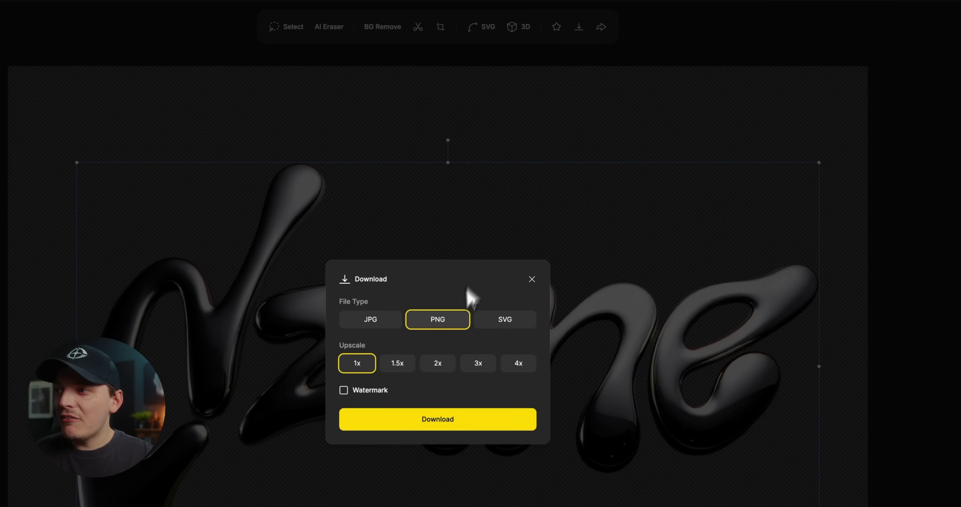
pyautogui.click(438, 366)
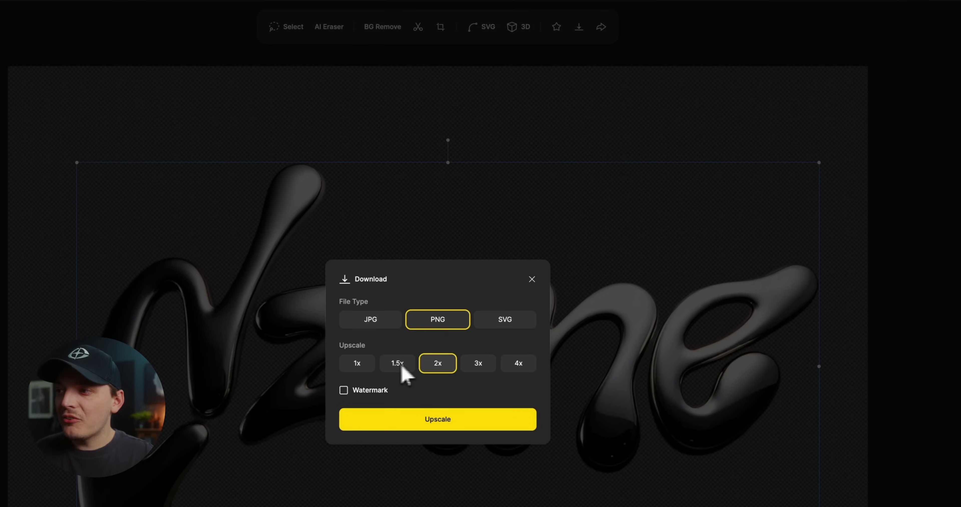
pyautogui.click(475, 366)
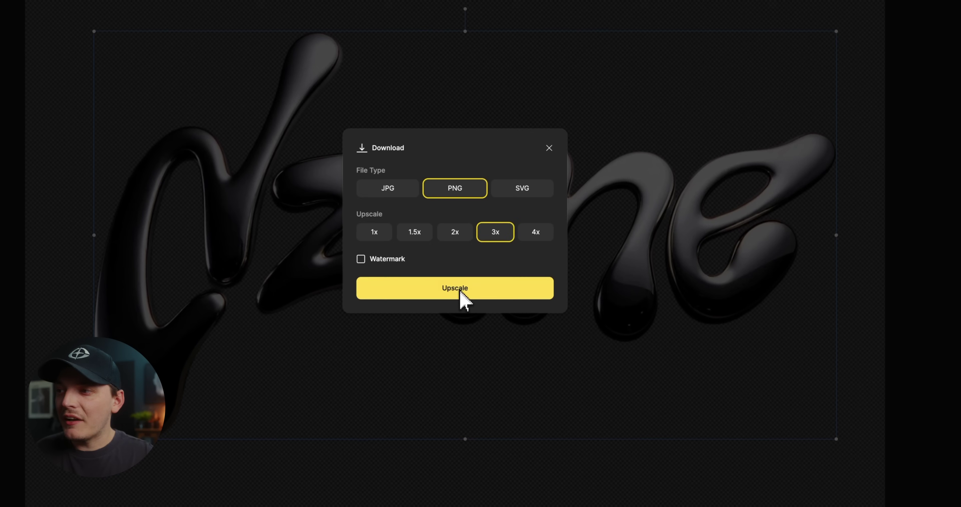
pyautogui.click(461, 293)
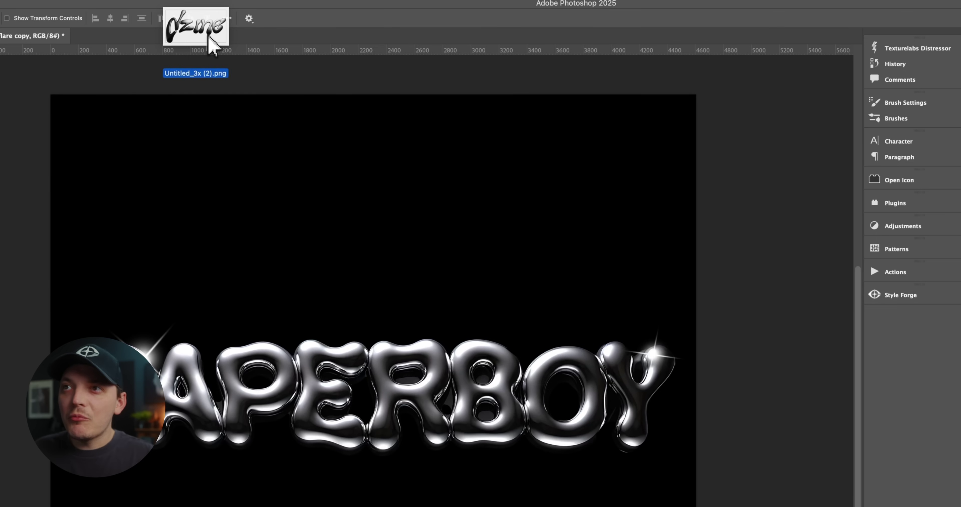
# Switch to Photoshop with the 3x lettering PNG open and scale the lettering down to about 3694 × 2026 px.
pyautogui.moveTo(210, 39); pyautogui.dragTo(210, 43)
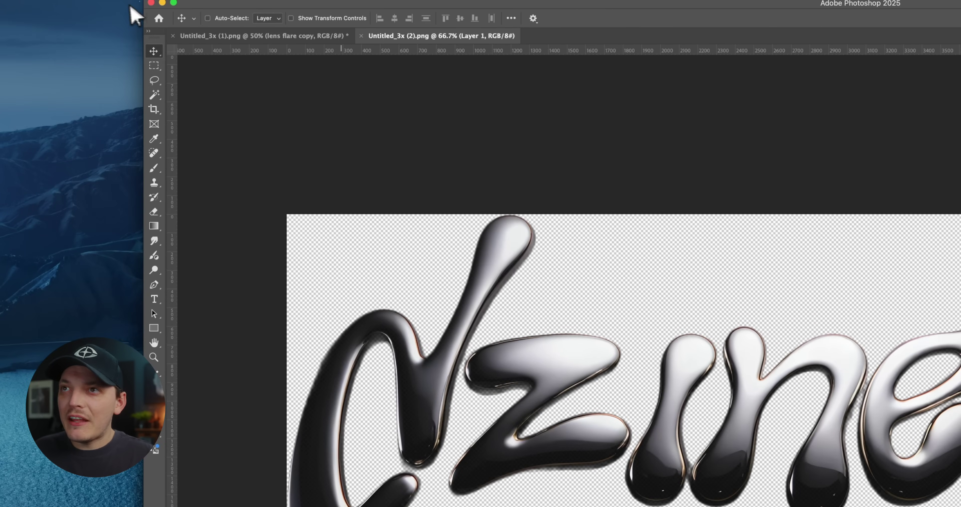
pyautogui.click(174, 3)
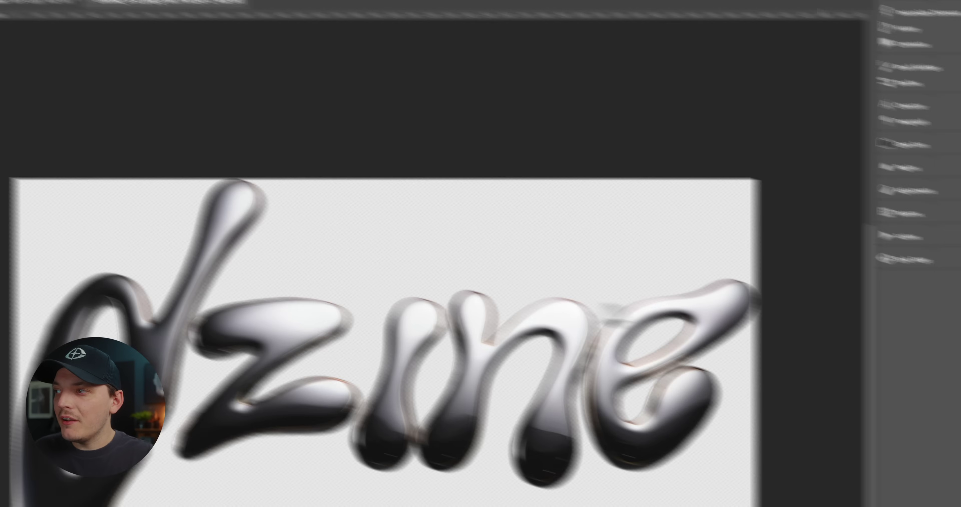
pyautogui.press('super+t')
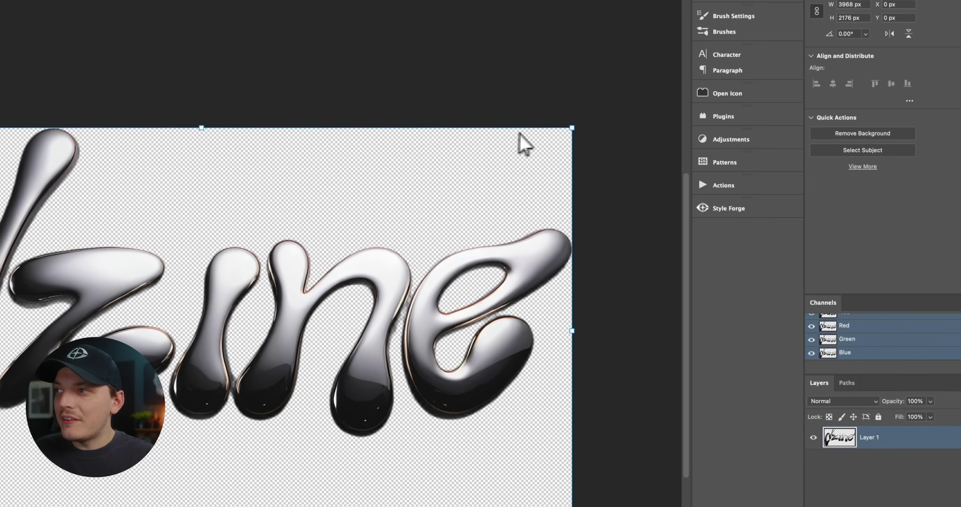
pyautogui.moveTo(571, 134); pyautogui.dragTo(549, 150)
pyautogui.press('Return')
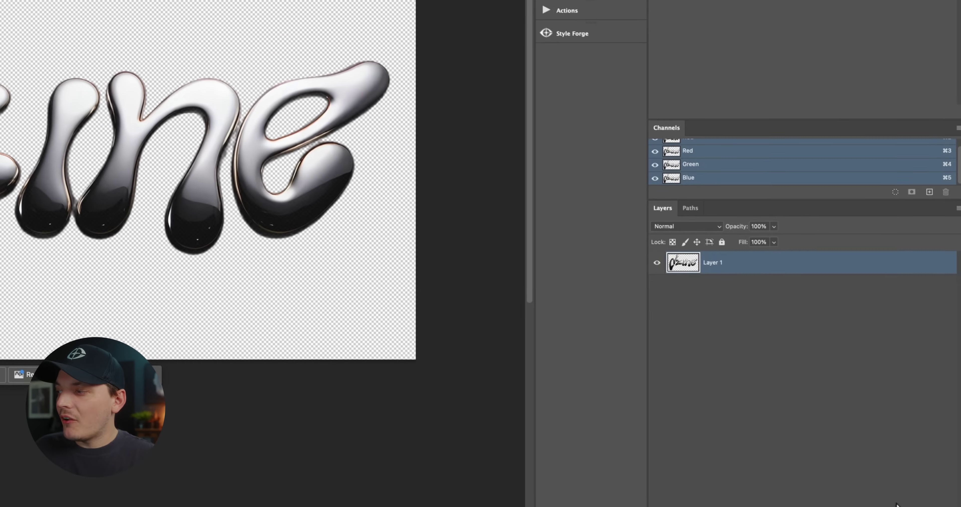
# Add a black (000000) solid color fill layer and place it beneath the lettering layer.
pyautogui.click(897, 506)
pyautogui.click(933, 361)
pyautogui.click(906, 330)
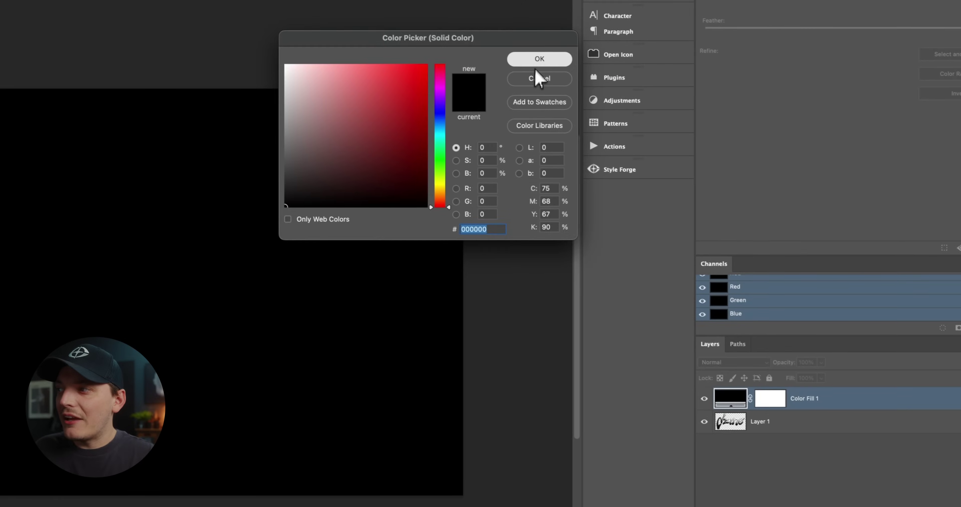
pyautogui.click(536, 62)
pyautogui.moveTo(807, 403); pyautogui.dragTo(815, 448)
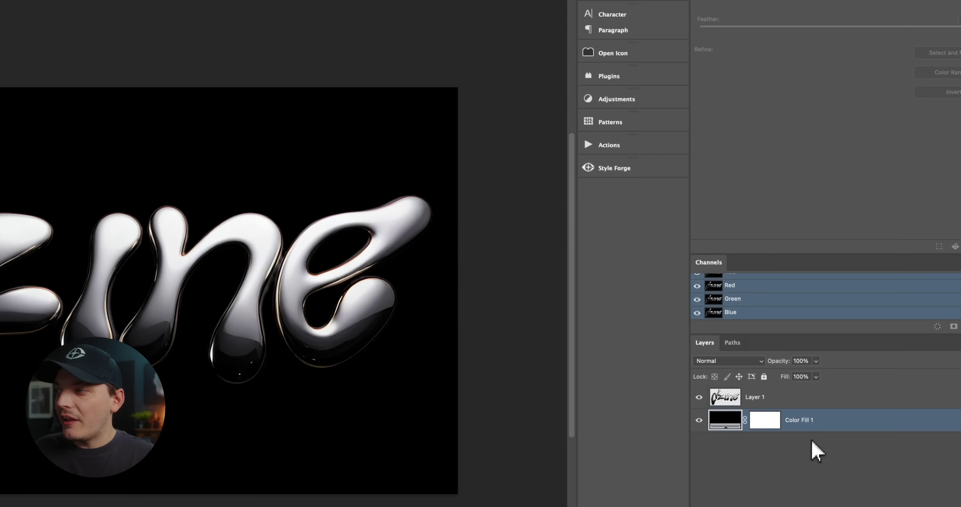
# Scale the lettering layer down a little more to leave a wider margin inside the black background.
pyautogui.click(776, 404)
pyautogui.hotkey('ctrl', 't')
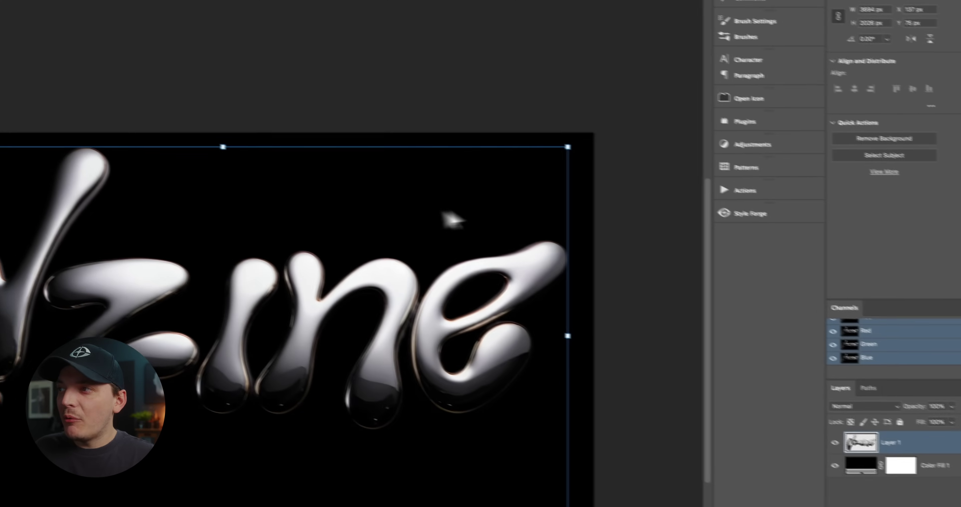
pyautogui.moveTo(432, 101); pyautogui.dragTo(420, 107)
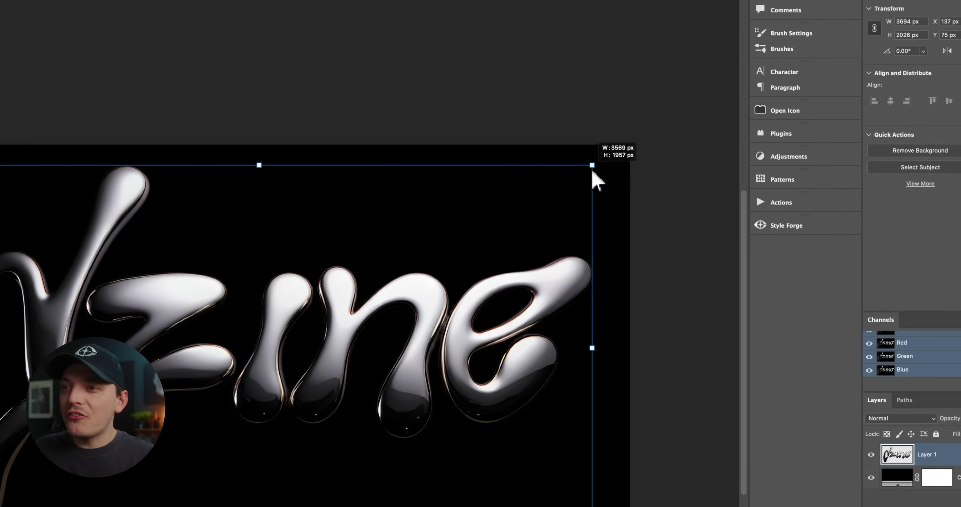
pyautogui.moveTo(592, 172); pyautogui.dragTo(584, 176)
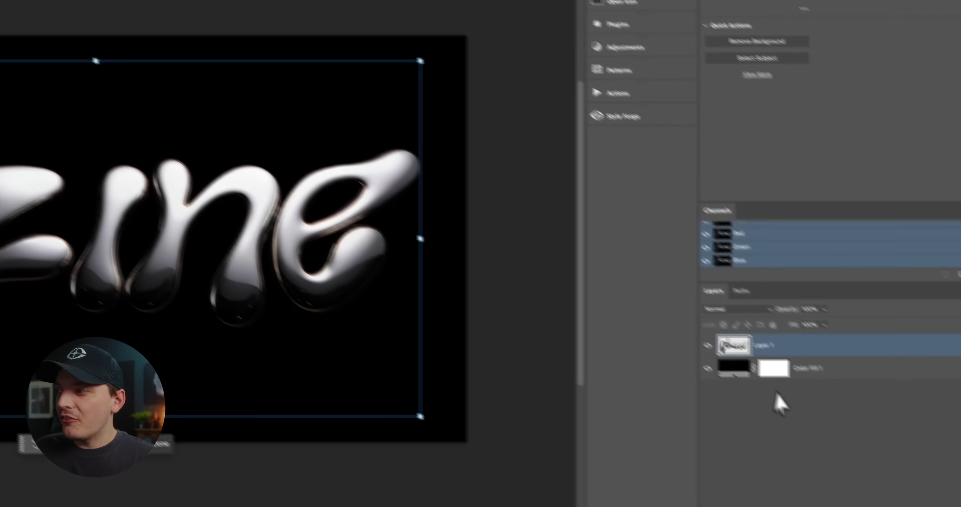
pyautogui.press('Return')
# Apply the Style Forge effect with the Plastisol 2 texture to a merged copy of the artwork and turn off texture inversion.
pyautogui.keyDown('shift'); pyautogui.click(955, 477); pyautogui.keyUp('shift')
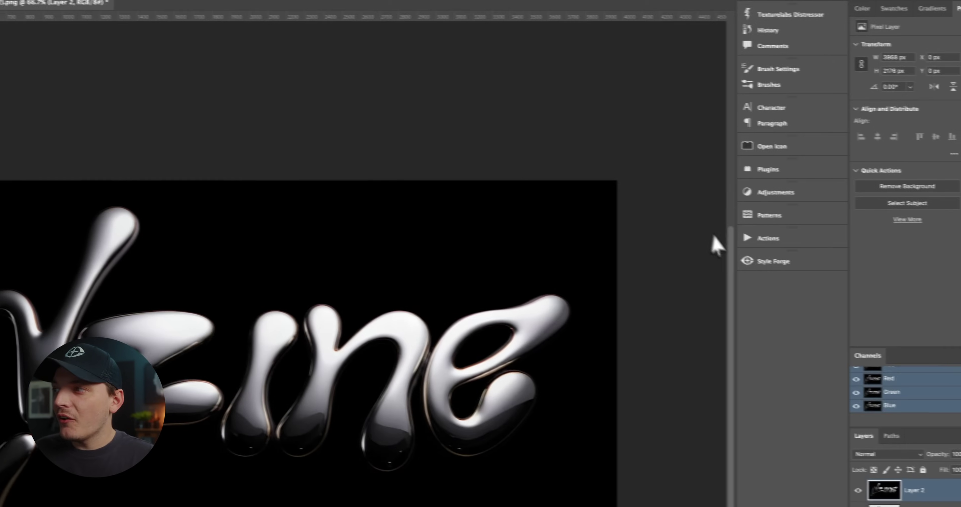
pyautogui.click(958, 288)
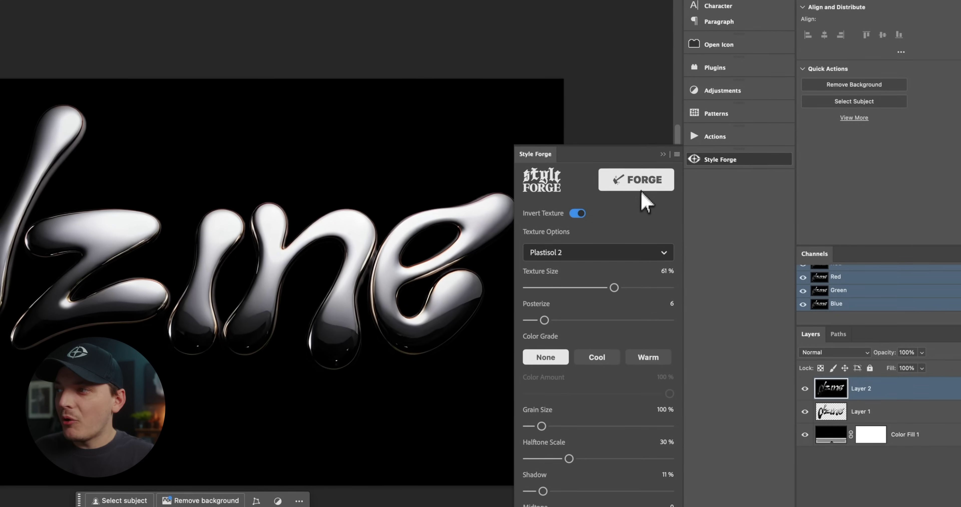
pyautogui.click(642, 182)
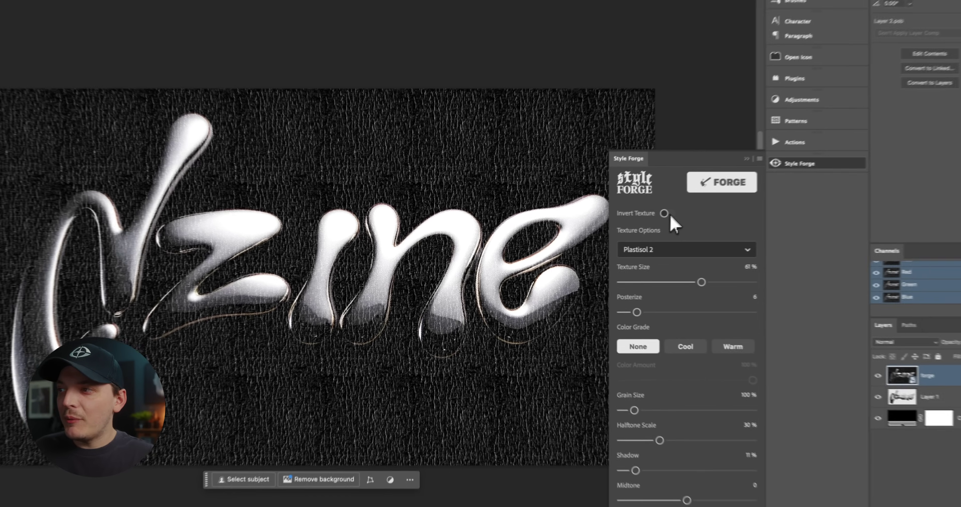
pyautogui.click(600, 231)
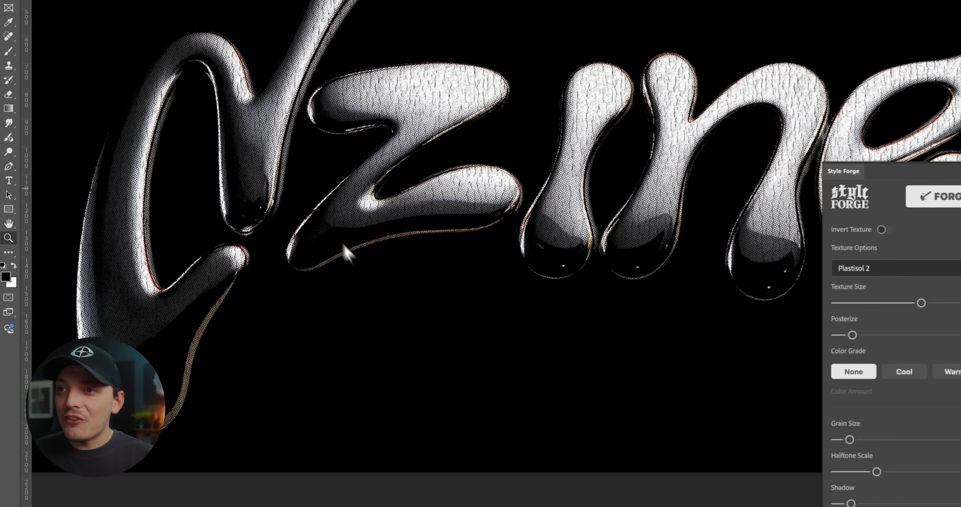
pyautogui.scroll(-8, 304, 196)
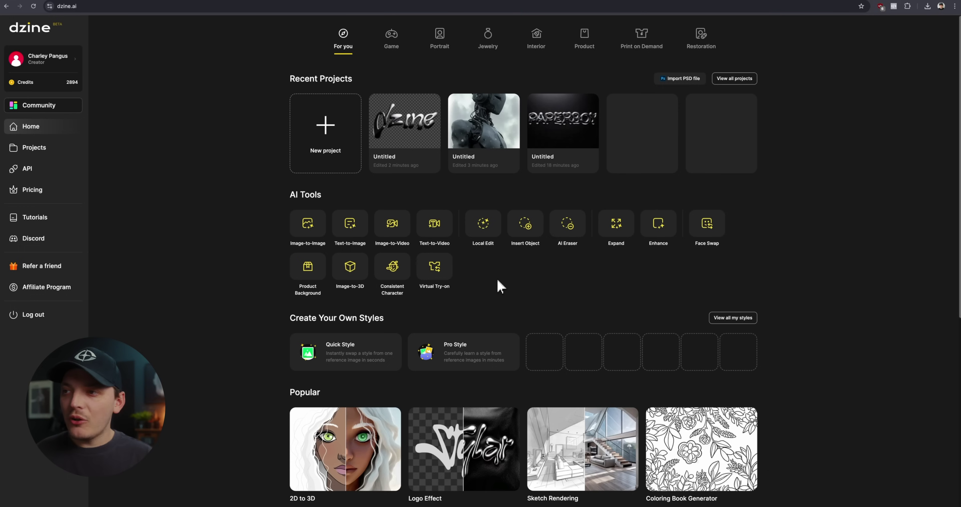
# Switch back to Dzine, start a Text-to-Image project, and choose the Dzine Realistic v2 style.
pyautogui.click(350, 223)
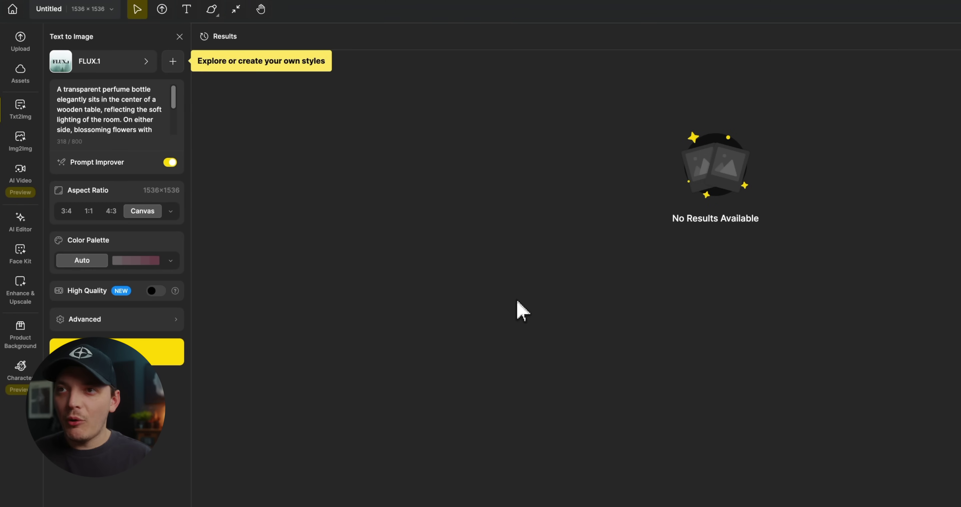
pyautogui.click(123, 71)
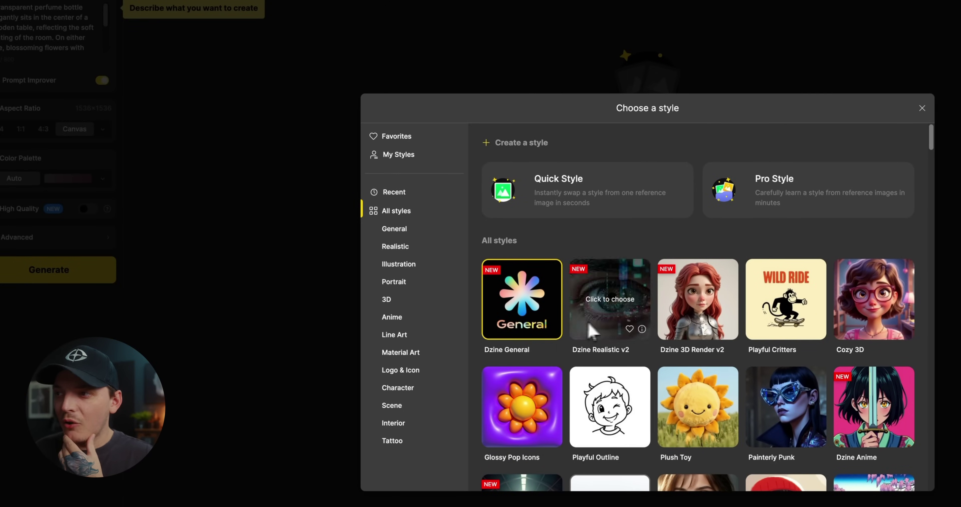
pyautogui.click(611, 332)
# Replace the sample prompt with "angry aggressive dog with spiked collar, lightning background, drool from teeth" and generate the images.
pyautogui.doubleClick(78, 48)
pyautogui.hotkey('ctrl', 'a')
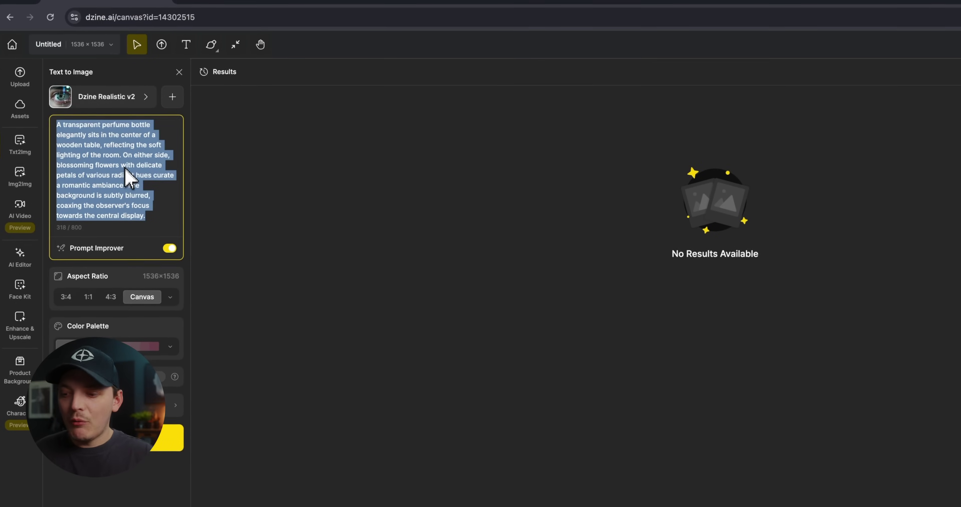
pyautogui.press('BackSpace')
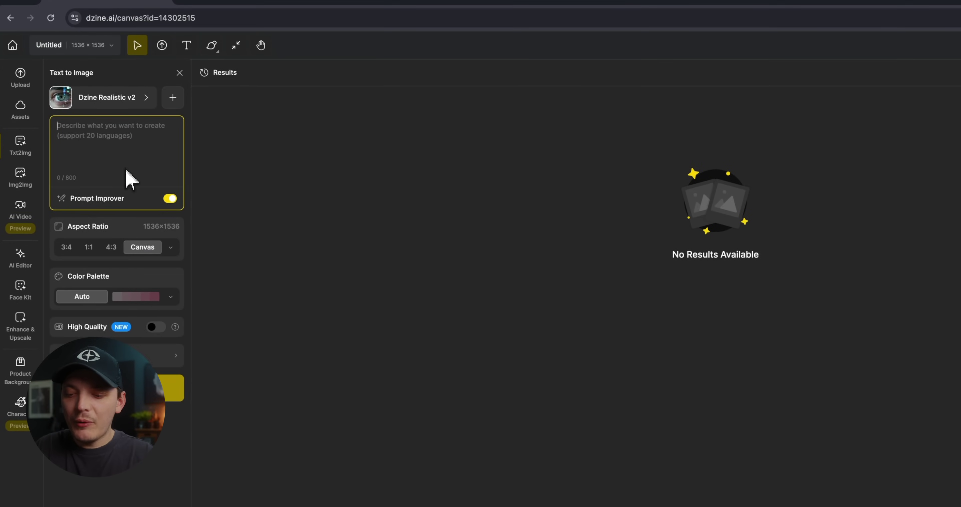
pyautogui.write('angry aggressive dog with spiked collar, lightning background, drool from teeth')
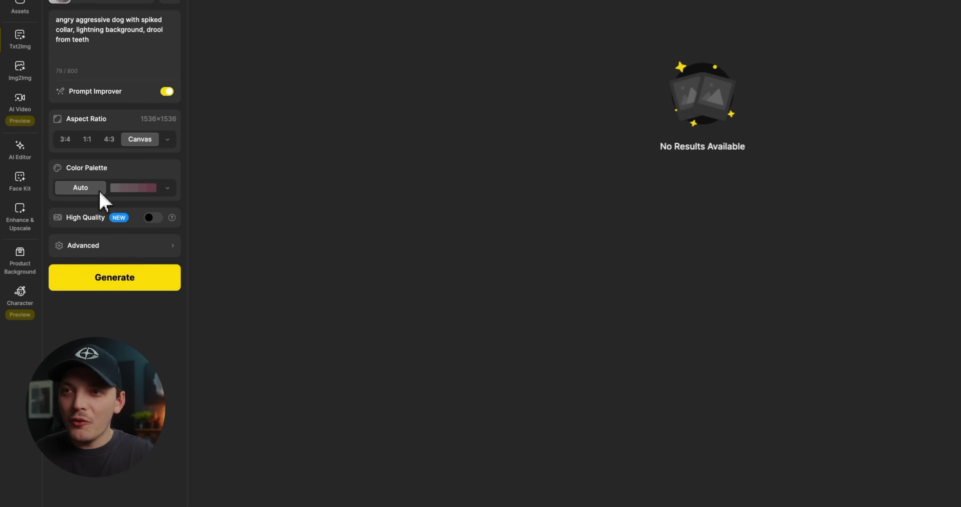
pyautogui.click(129, 283)
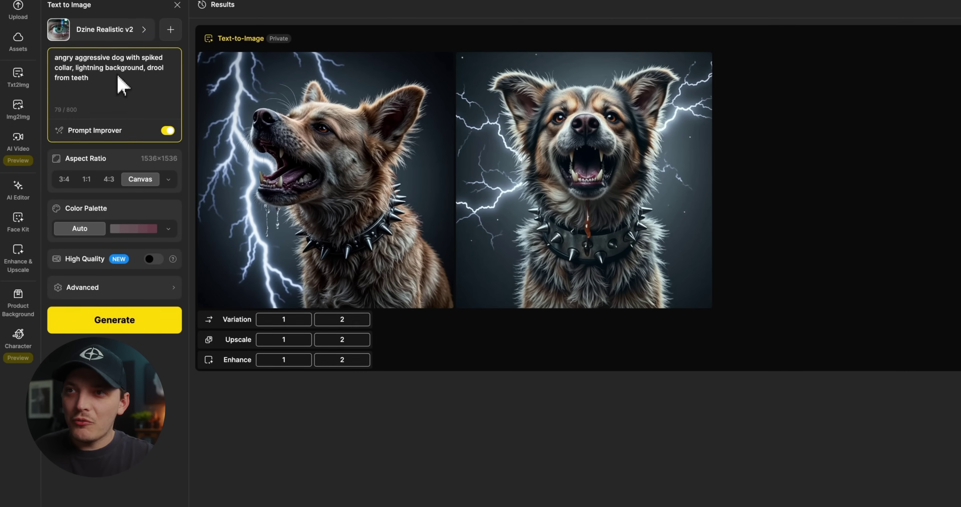
# Change "dog" to "doberman" in the prompt and generate new images.
pyautogui.write('doberman')
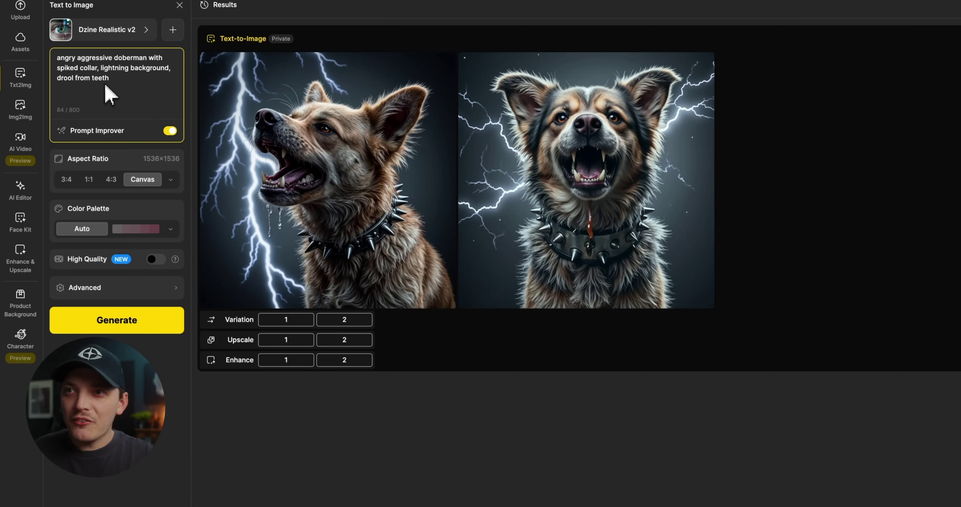
pyautogui.click(136, 328)
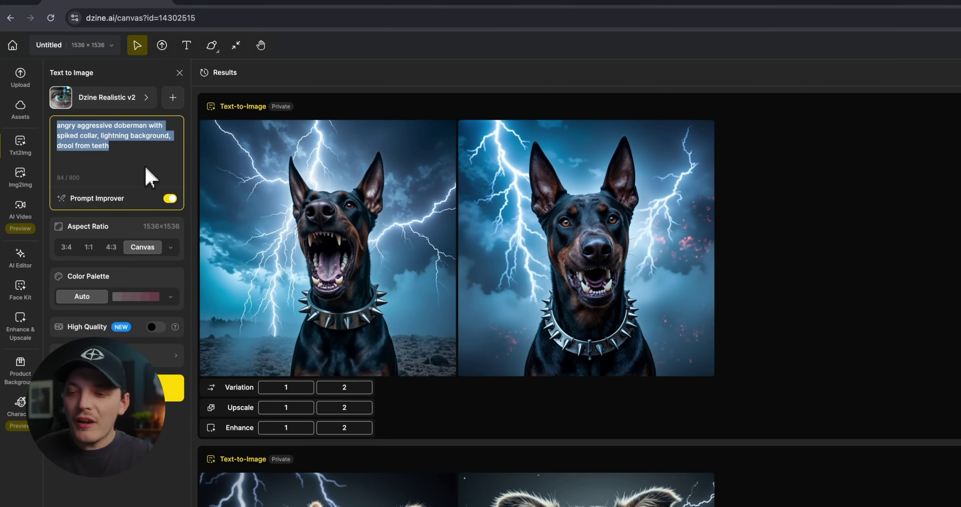
# Generate images from the prompt "Ai robot with brain exposed and electricity going in and out of head, plain black background".
pyautogui.press('BackSpace')
pyautogui.write('Ai rob')
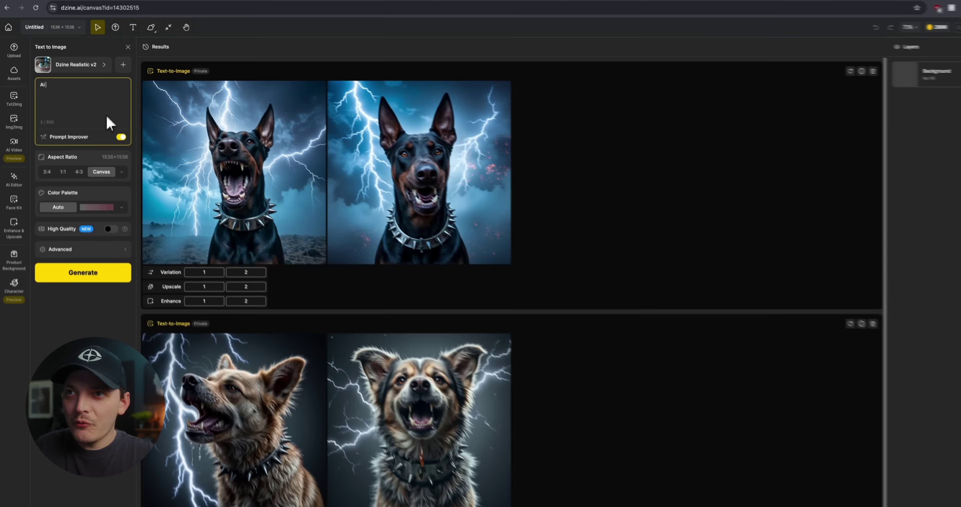
pyautogui.write('ot with brain exposed and electricity going in and out of head, plain black background')
pyautogui.press('Return')
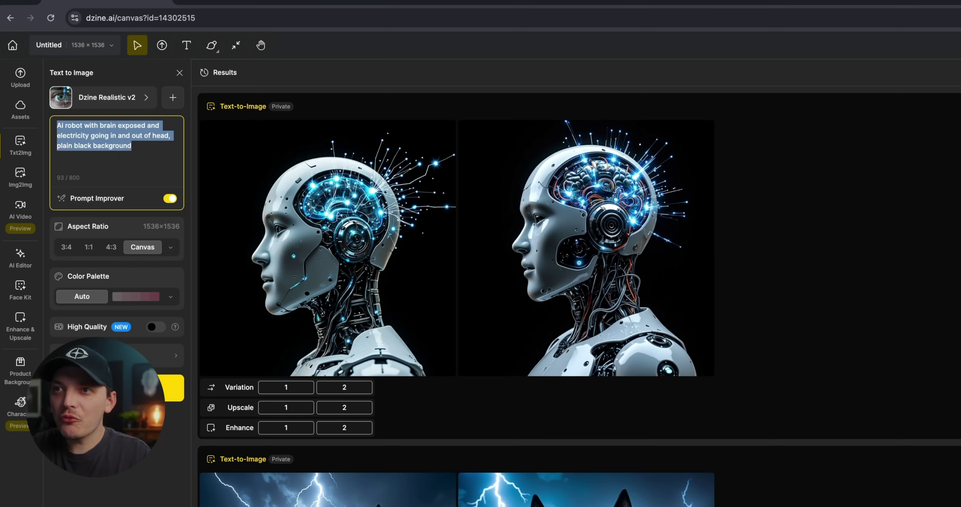
# Generate images from the prompt "dark gothic fantasy dragon with flames, castle in background with lightning and moon in sky".
pyautogui.press('BackSpace')
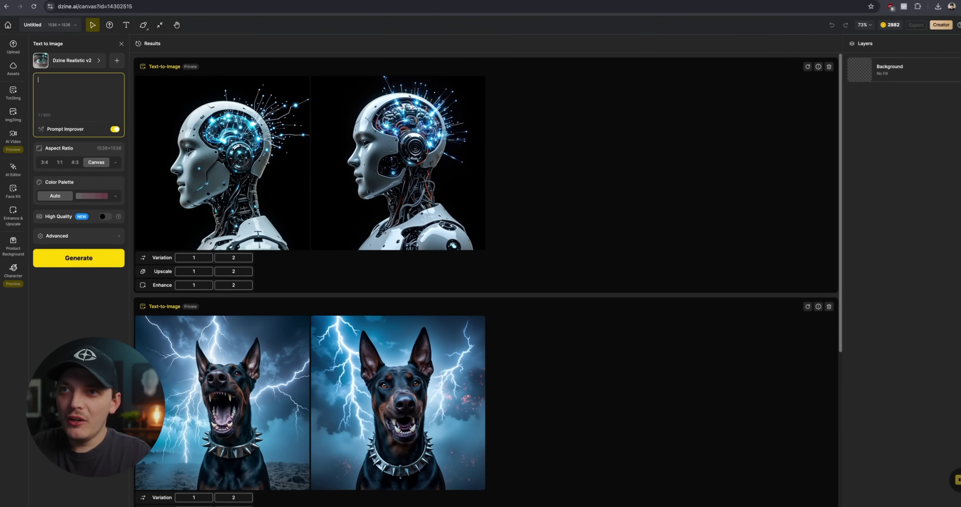
pyautogui.write('dark gothic fantasy dragon with flames, castle in background with lig')
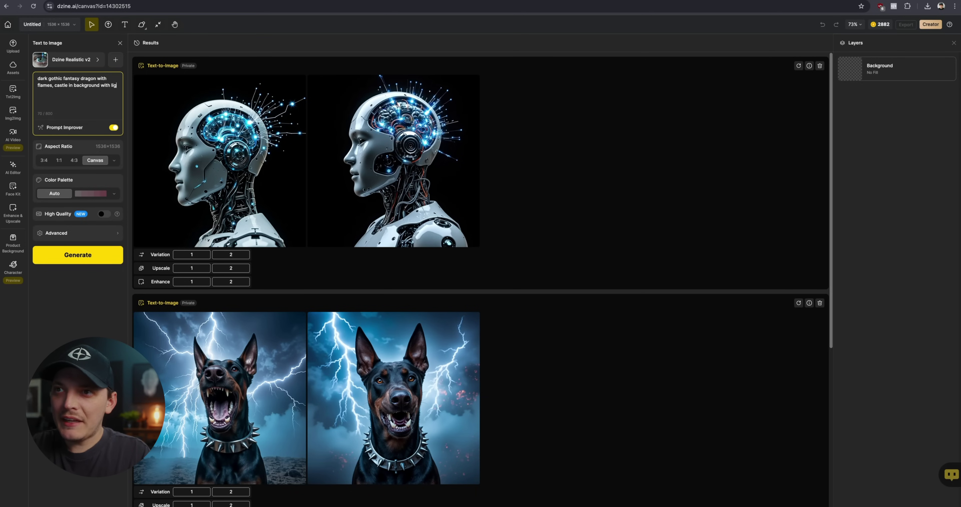
pyautogui.write('y')
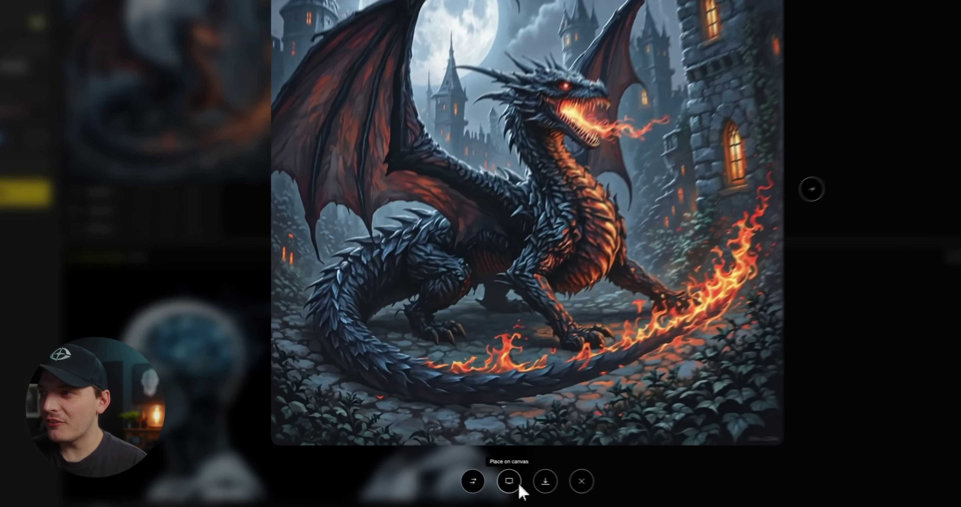
# Place the fire-breathing winged dragon image on the canvas, extend its canvas edges with Generative Expand and generate the results.
pyautogui.click(470, 472)
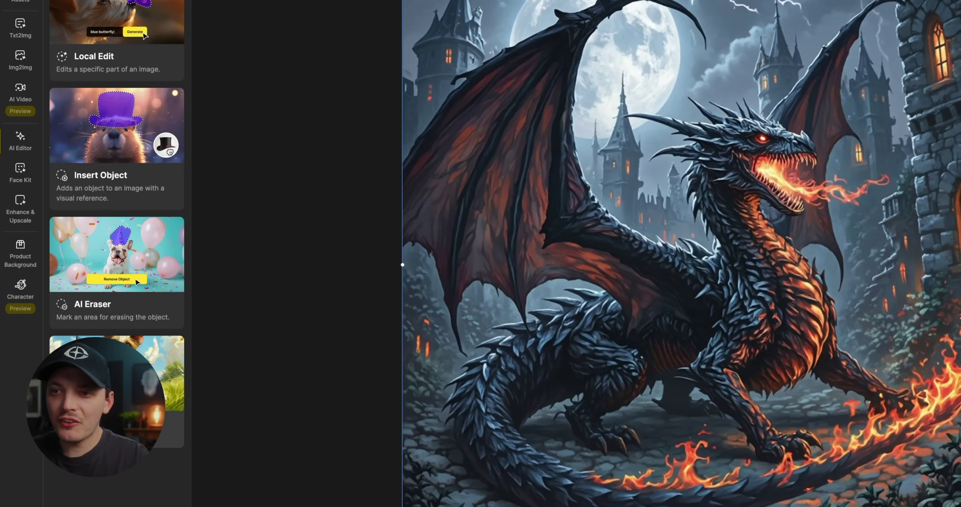
pyautogui.click(117, 391)
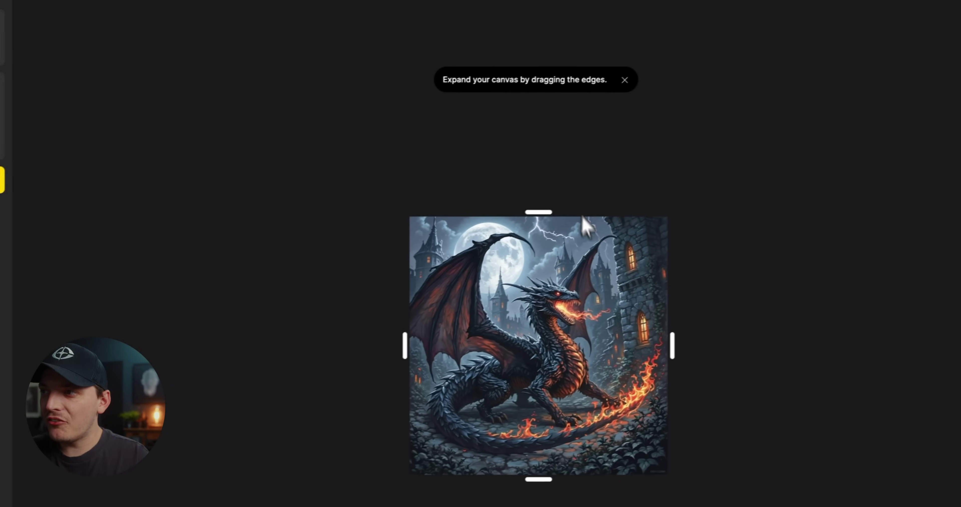
pyautogui.moveTo(532, 216); pyautogui.dragTo(515, 91)
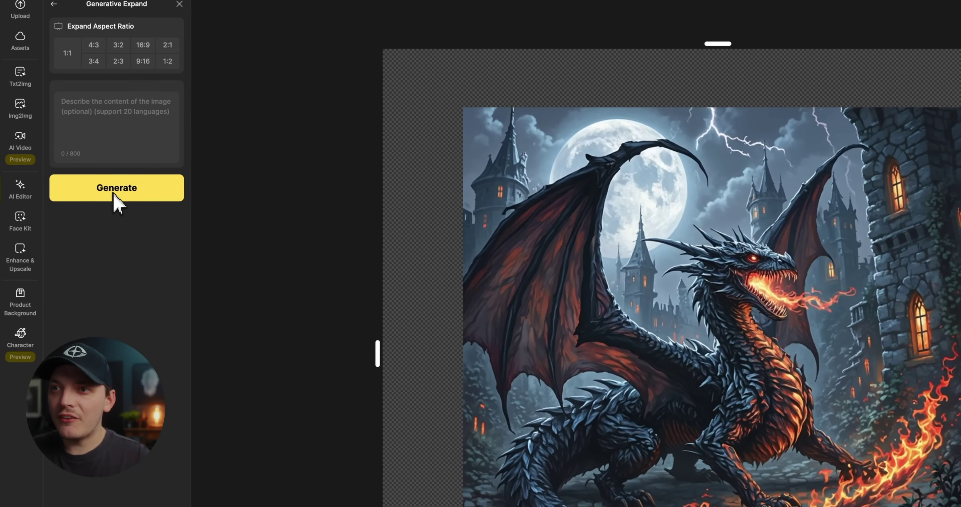
pyautogui.click(100, 188)
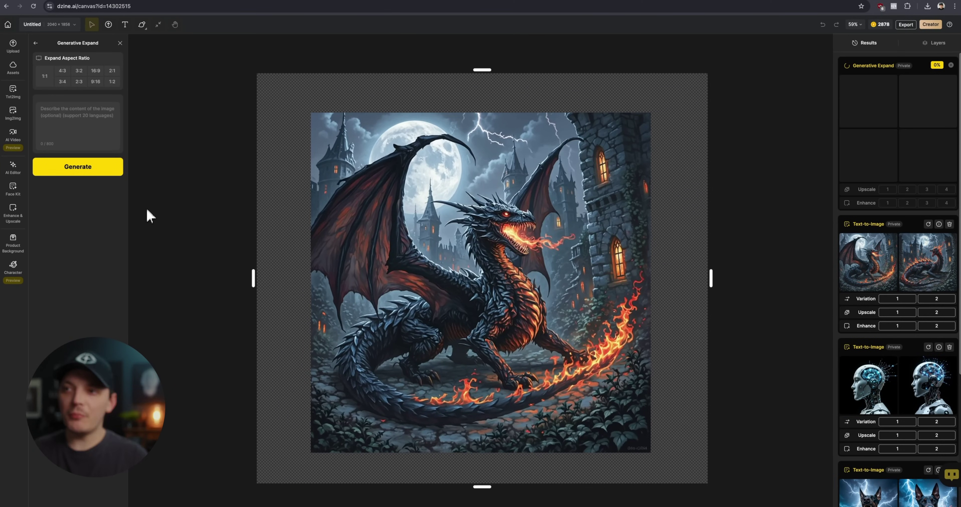
# Place one of the expanded dragon results on the canvas and upscale it 3x as a PNG for download.
pyautogui.moveTo(869, 119)
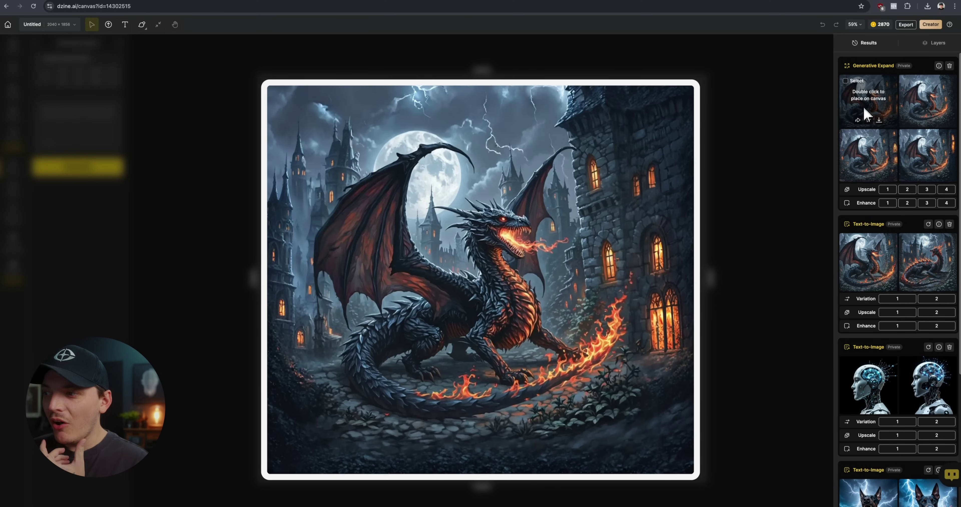
pyautogui.moveTo(906, 103)
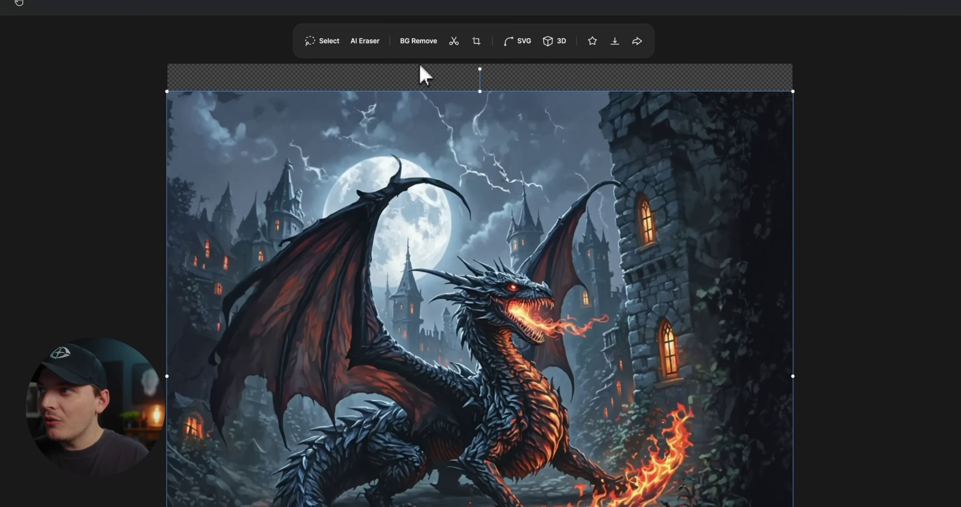
pyautogui.click(615, 44)
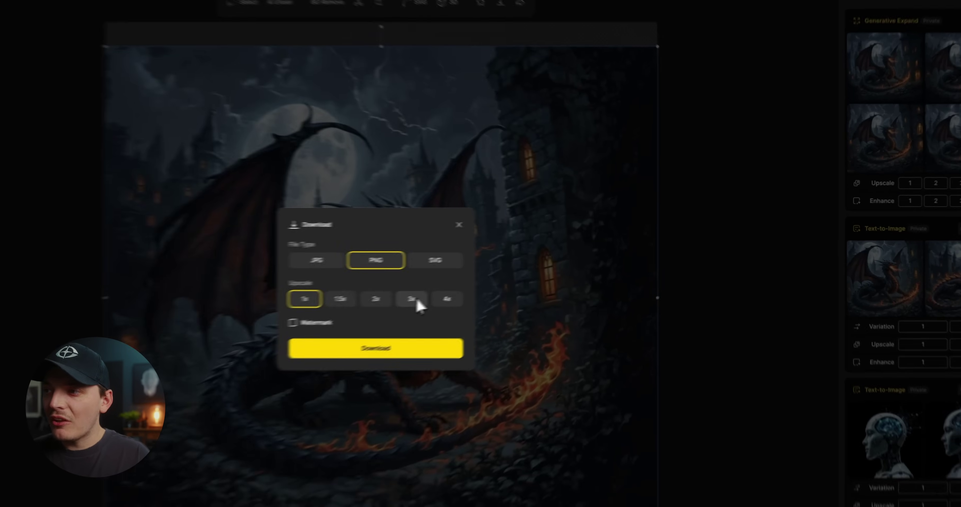
pyautogui.click(507, 278)
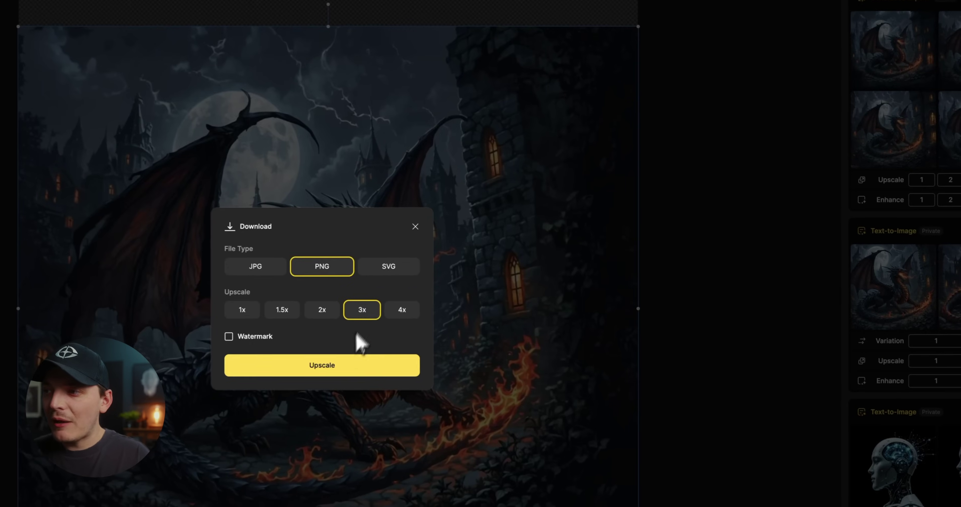
pyautogui.click(480, 315)
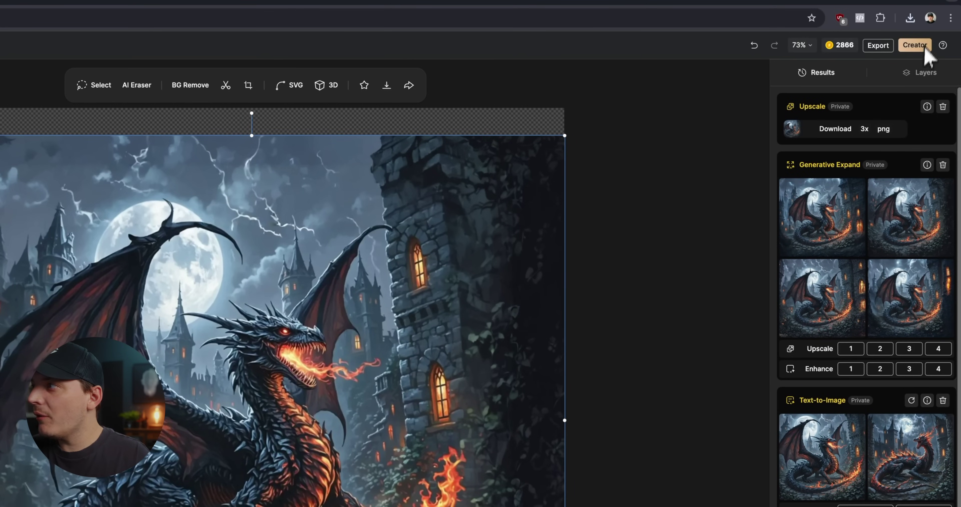
# Open the downloaded dragon image in Photoshop, apply the Style Forge Plastisol 2 texture and inspect the result up close.
pyautogui.click(910, 18)
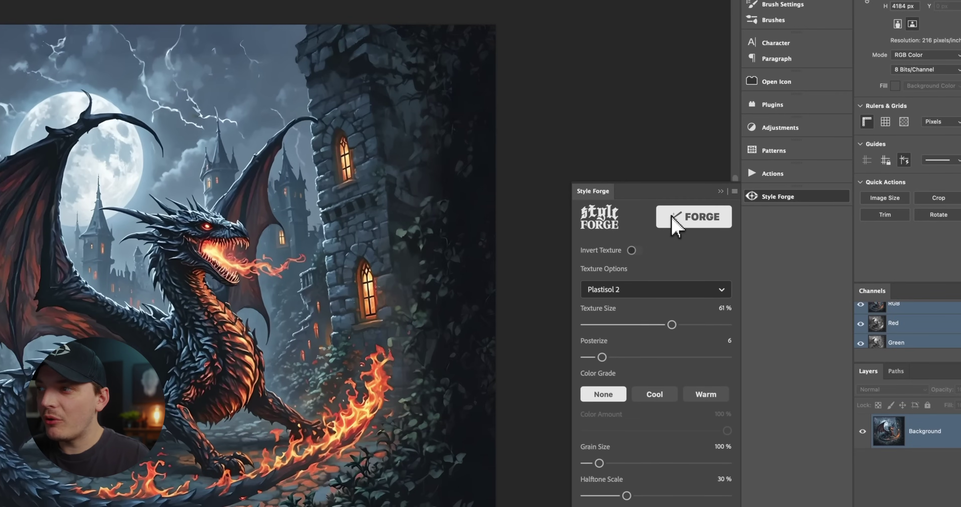
pyautogui.click(682, 225)
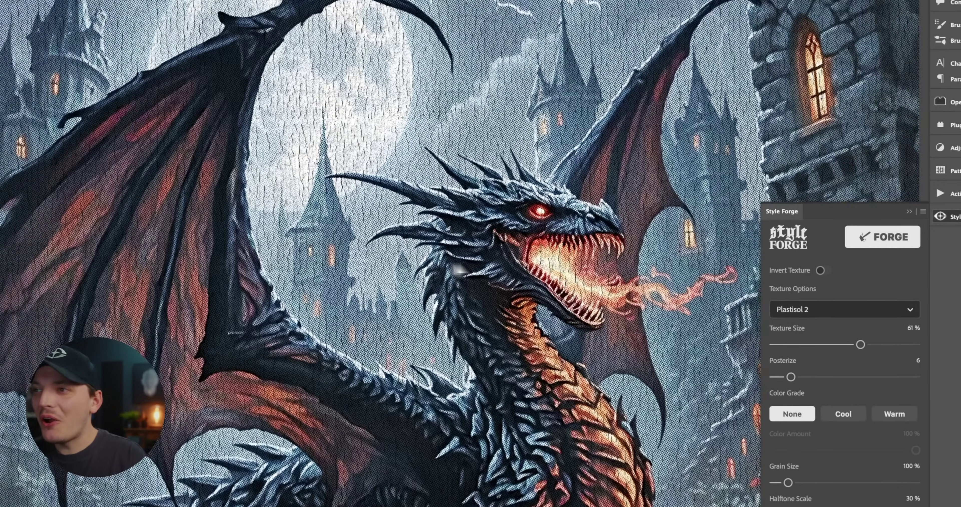
pyautogui.moveTo(543, 263); pyautogui.dragTo(492, 266)
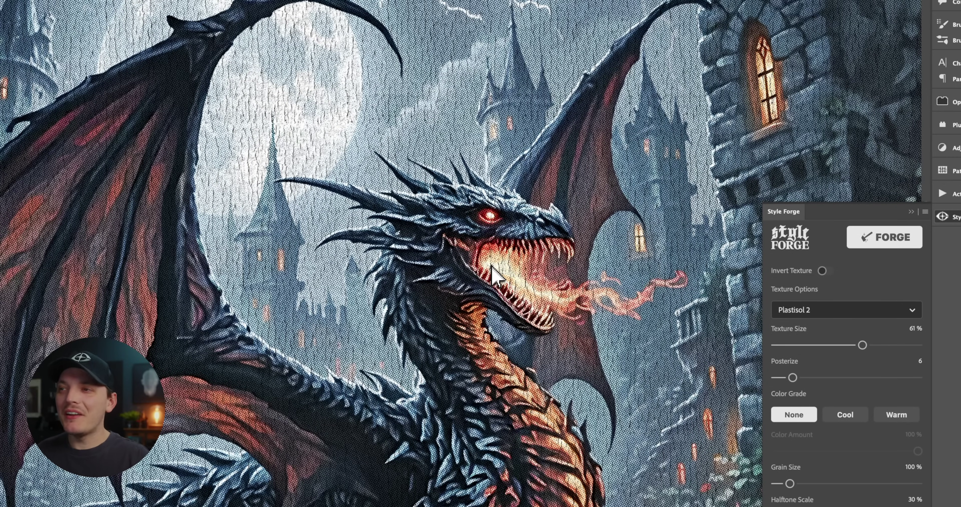
pyautogui.scroll(-3, 491, 274)
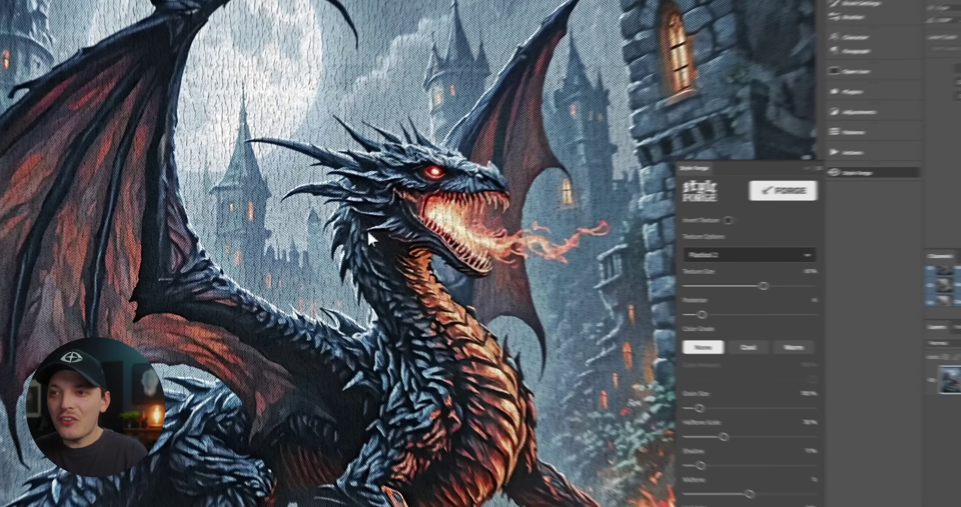
pyautogui.keyDown('alt'); pyautogui.click(264, 254); pyautogui.keyUp('alt')
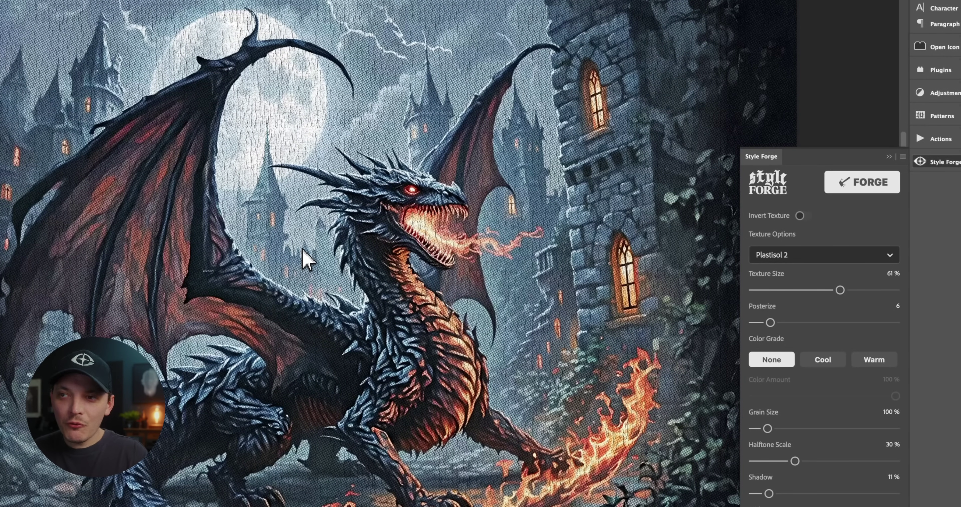
pyautogui.scroll(-2, 303, 255)
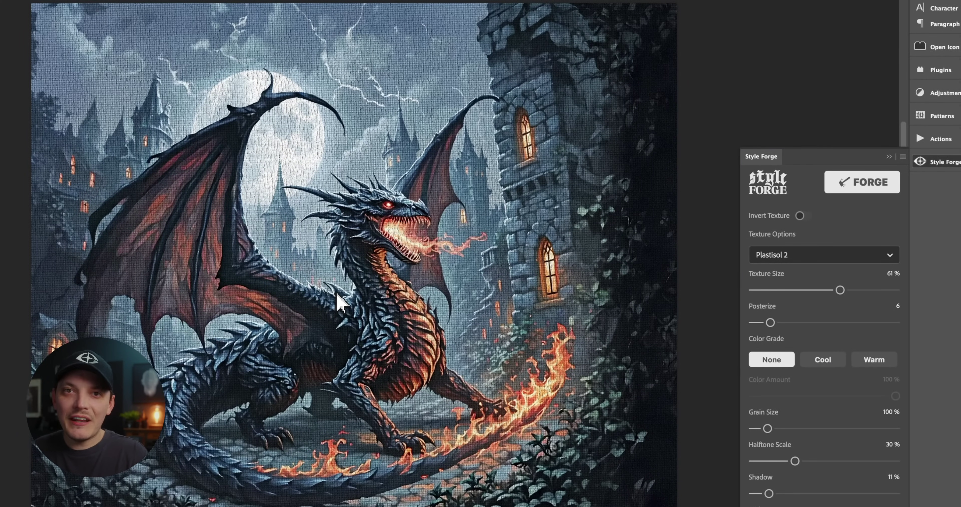
pyautogui.scroll(-1, 337, 294)
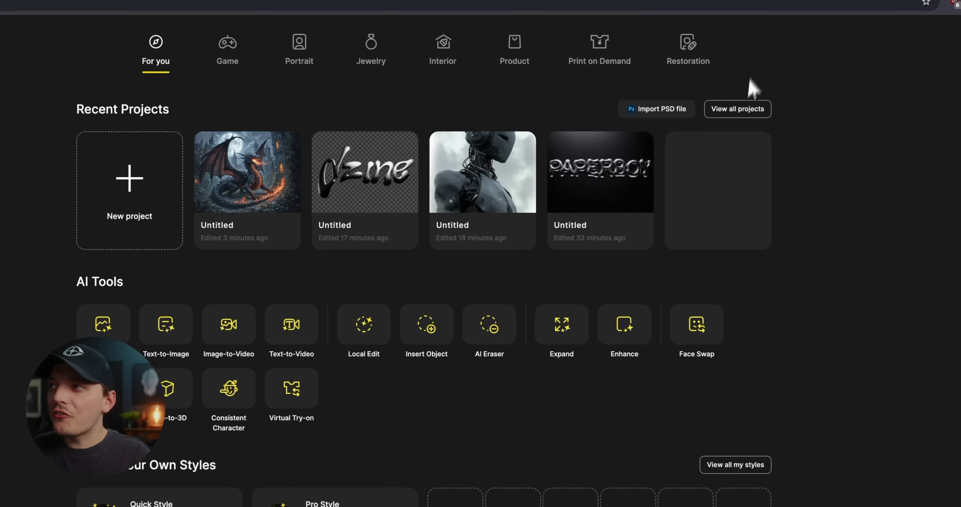
# Switch back to Dzine and start the Idea to Design workflow for Print on Demand.
pyautogui.click(596, 57)
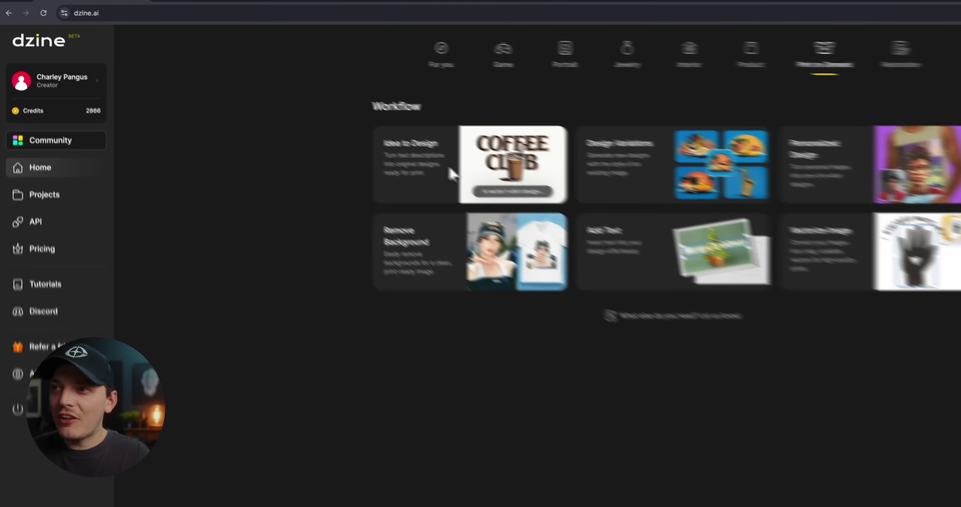
pyautogui.click(452, 172)
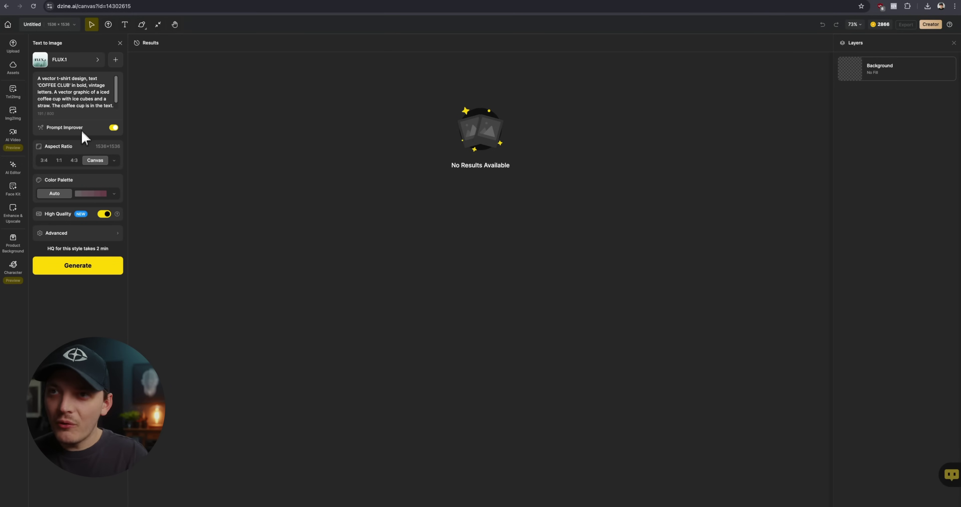
# Replace the lettering text "COFFEE CLUB" in the t-shirt prompt with "Dragon Slayer".
pyautogui.click(100, 86)
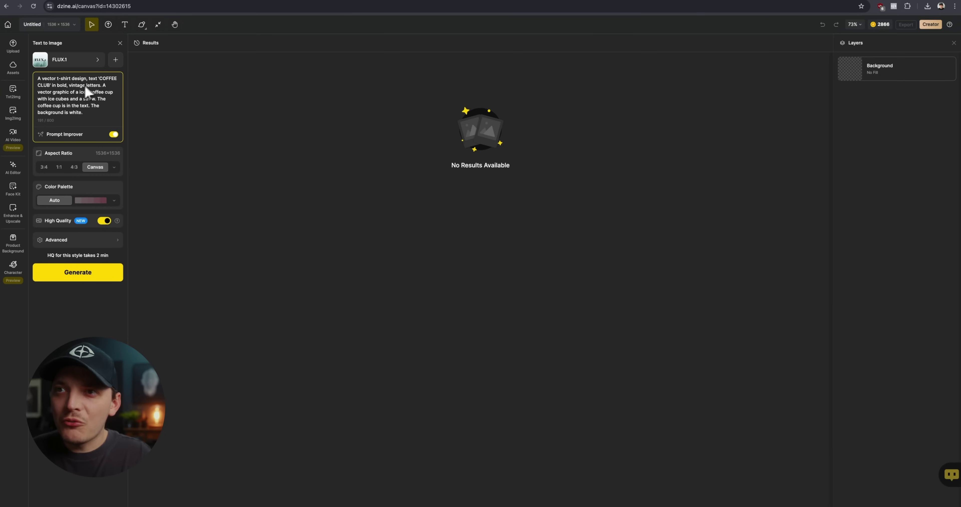
pyautogui.moveTo(99, 78); pyautogui.dragTo(50, 89)
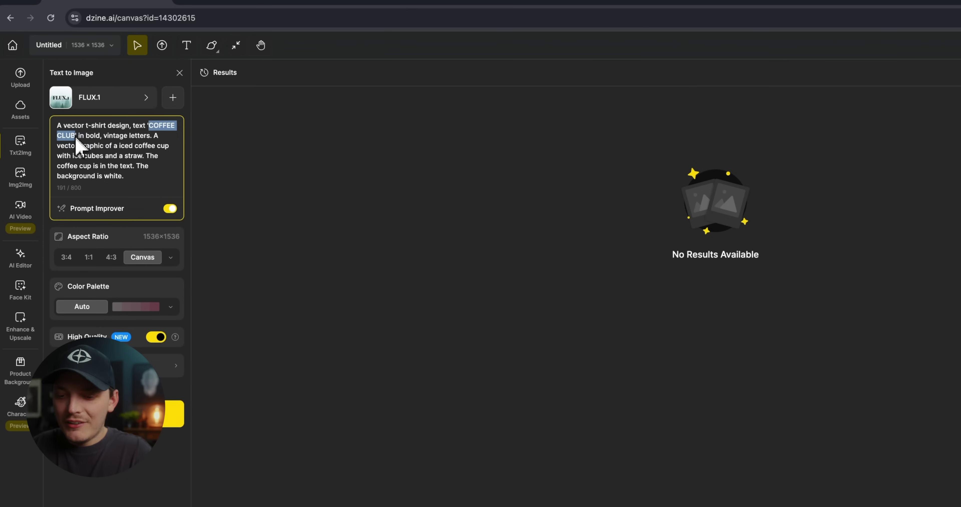
pyautogui.write('Dragon Slay')
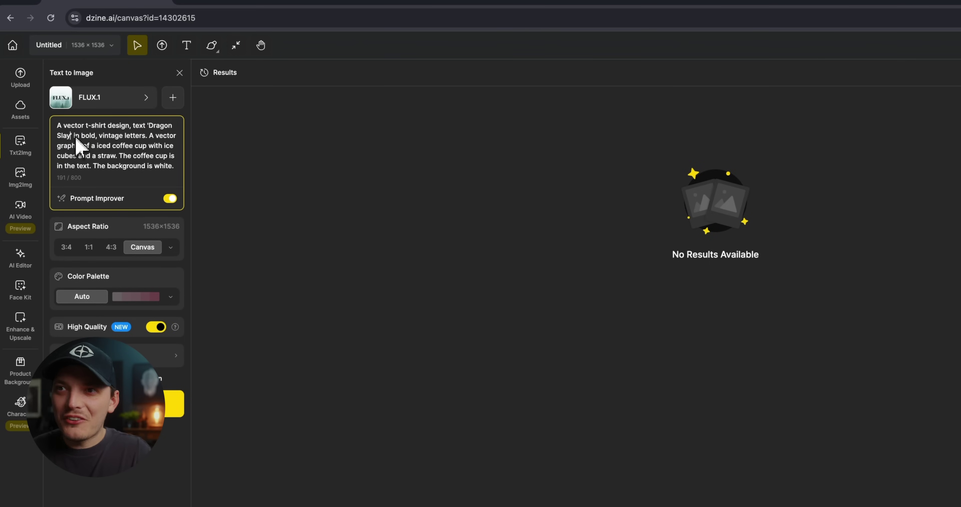
pyautogui.write('er')
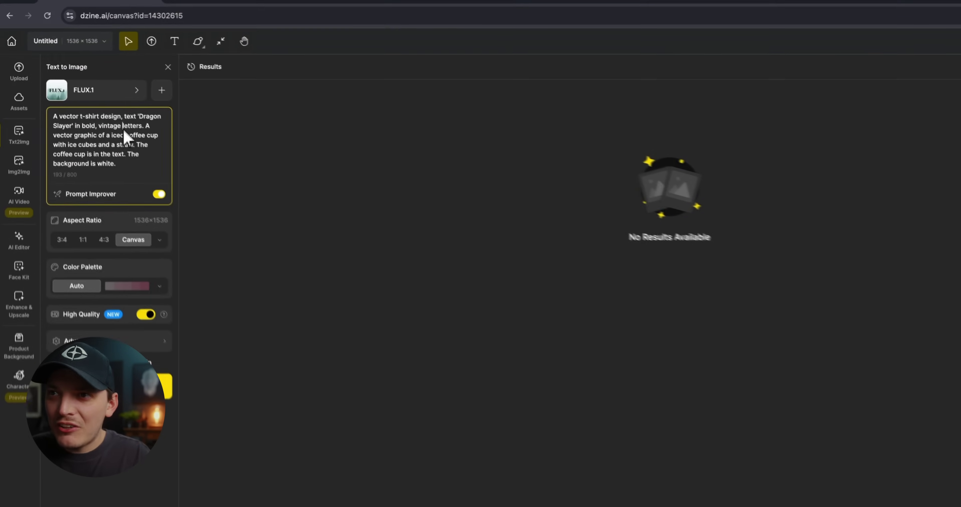
# Replace "iced coffee" in the prompt's graphic description with "knight fighting a dragon", keeping a space before "knight".
pyautogui.press('BackSpace')
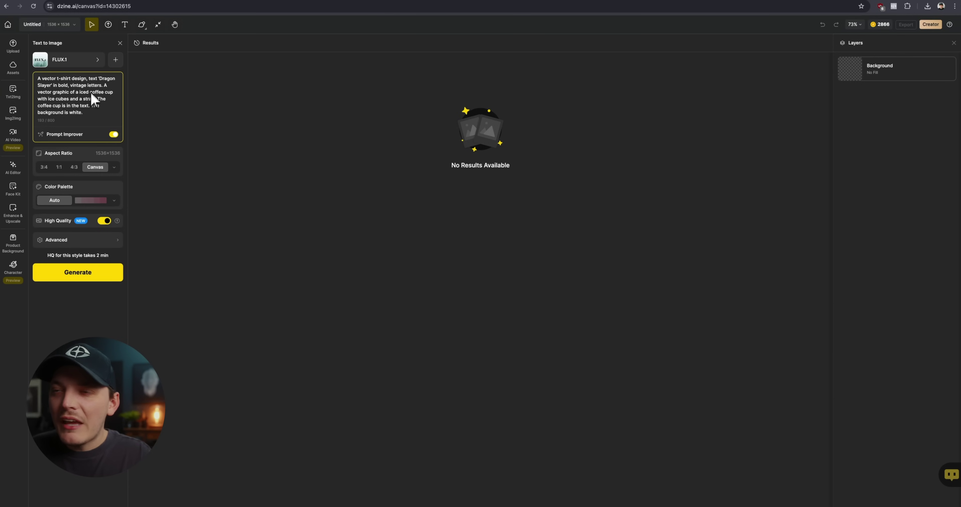
pyautogui.click(79, 93)
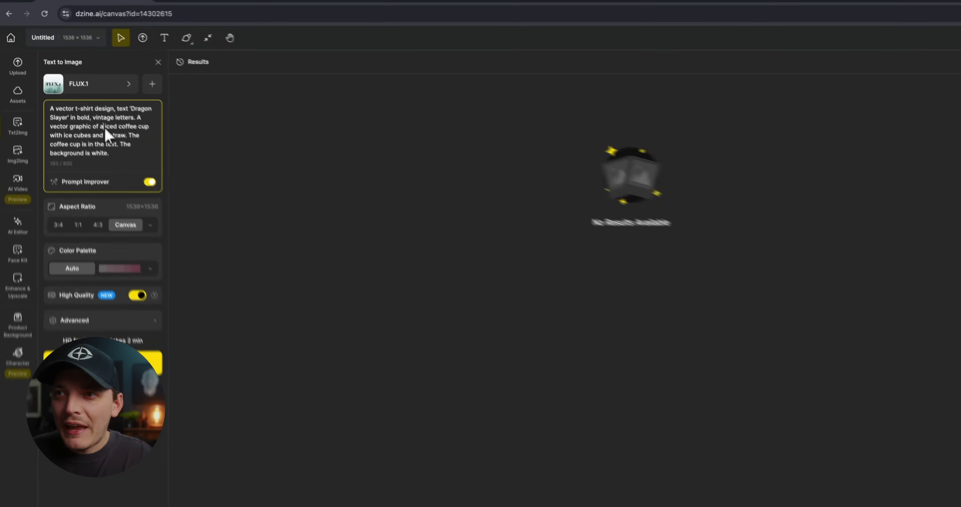
pyautogui.moveTo(104, 127); pyautogui.dragTo(136, 128)
pyautogui.write('knight figh')
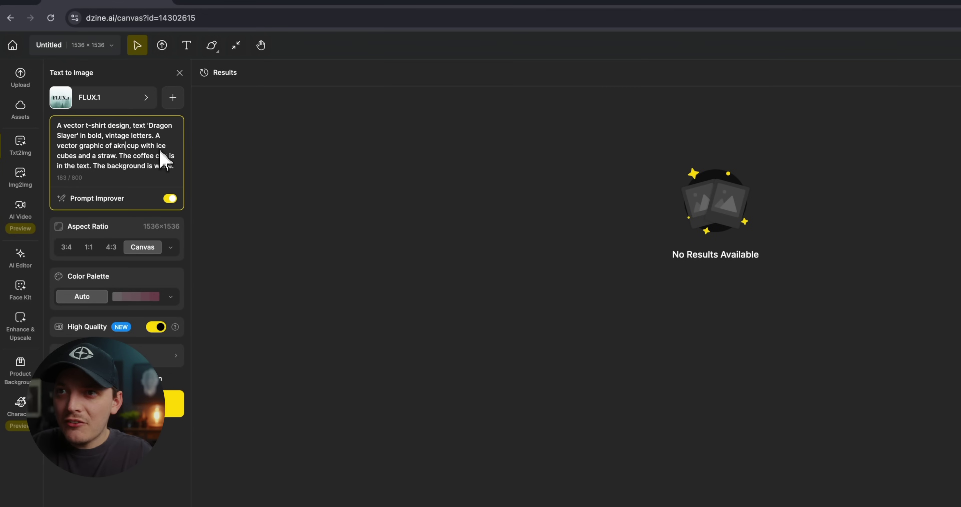
pyautogui.write('ting a drago')
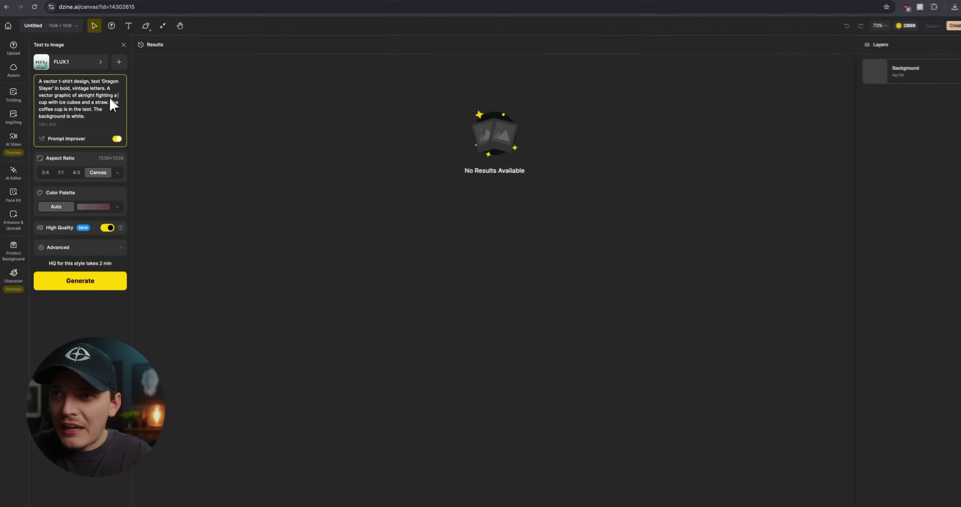
pyautogui.write('n')
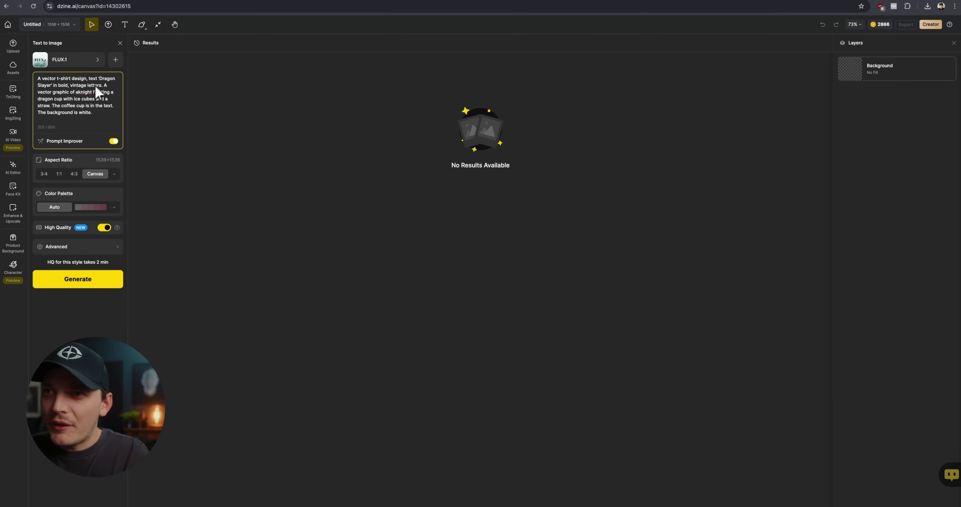
pyautogui.click(78, 92)
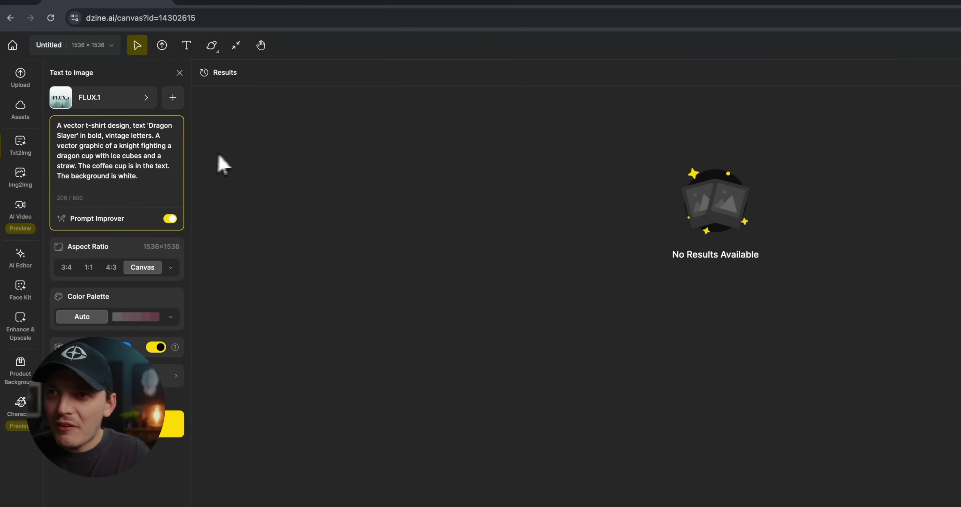
# Replace "ice cubes" in the prompt with "flaming sword" and remove the straw and coffee cup wording.
pyautogui.click(111, 156)
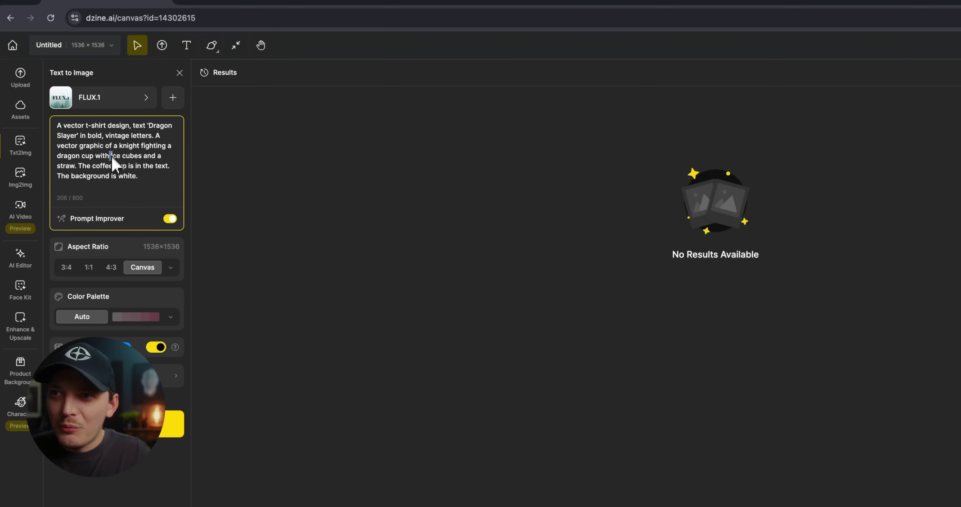
pyautogui.write('flaming ')
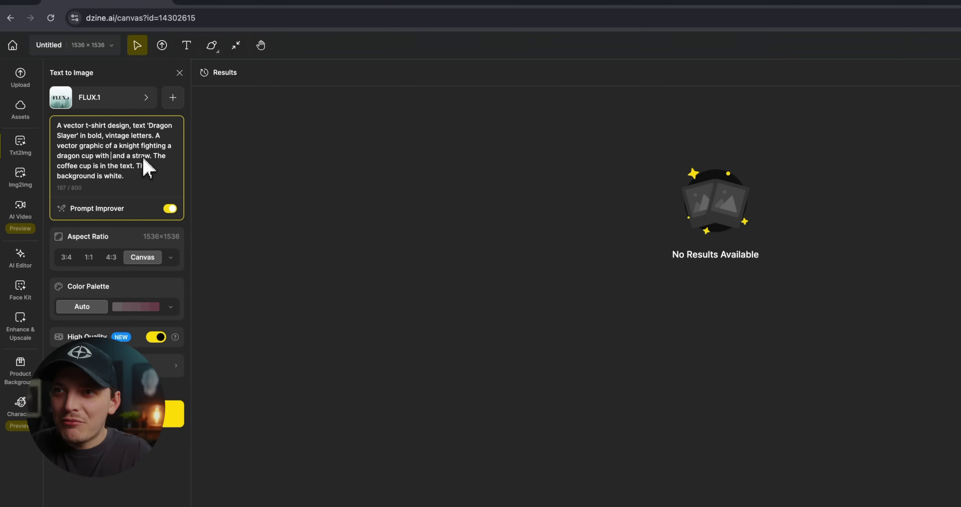
pyautogui.write('sword')
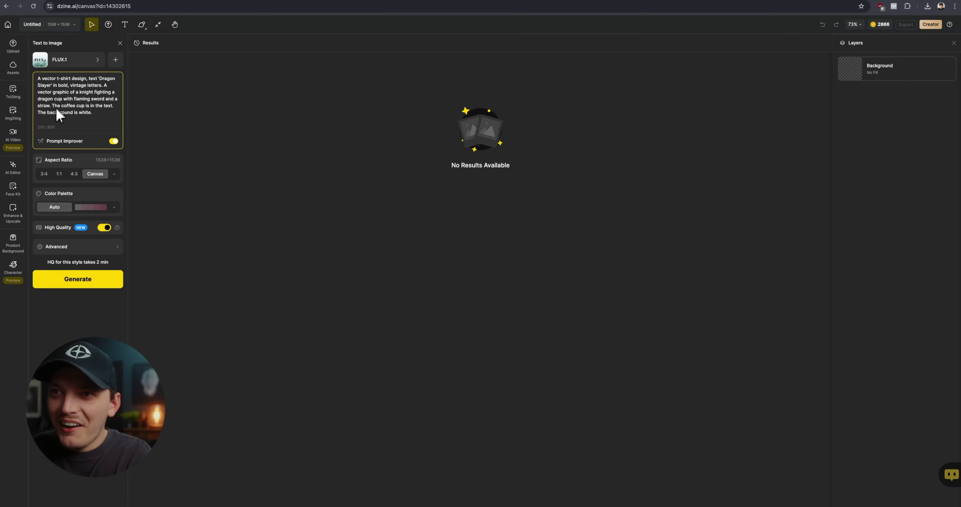
pyautogui.doubleClick(39, 107)
pyautogui.press('BackSpace')
pyautogui.press('BackSpace')
pyautogui.press('BackSpace')
pyautogui.press('BackSpace')
pyautogui.press('BackSpace')
pyautogui.press('BackSpace')
pyautogui.press('BackSpace')
pyautogui.press('BackSpace')
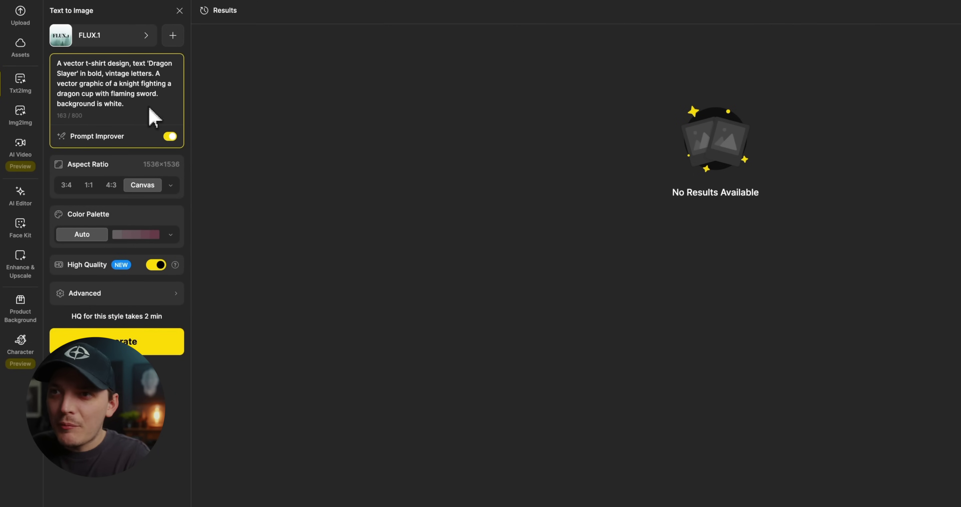
# Change the prompt's background colour to black and generate the t-shirt designs.
pyautogui.moveTo(132, 106); pyautogui.dragTo(106, 106)
pyautogui.write('black.')
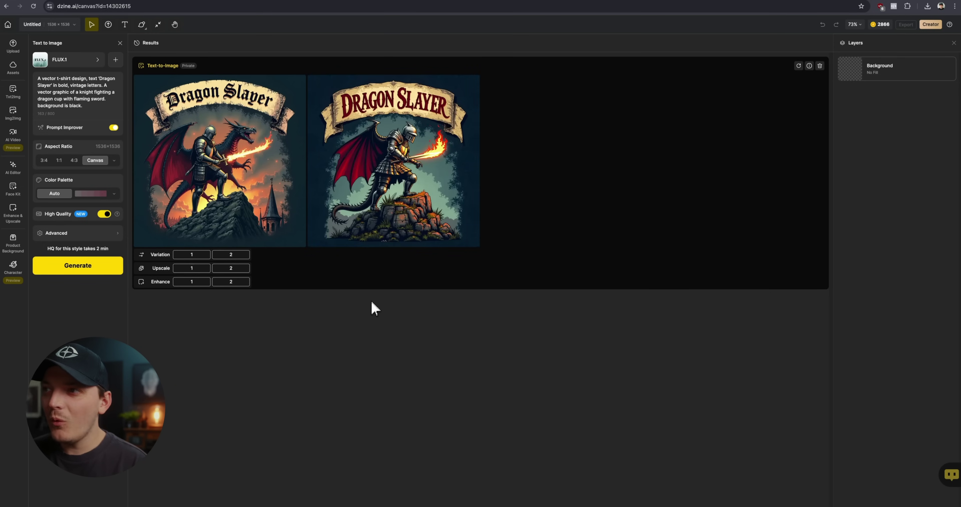
# Place the second Dragon Slayer design, with the red lettering, on the canvas.
pyautogui.moveTo(401, 213)
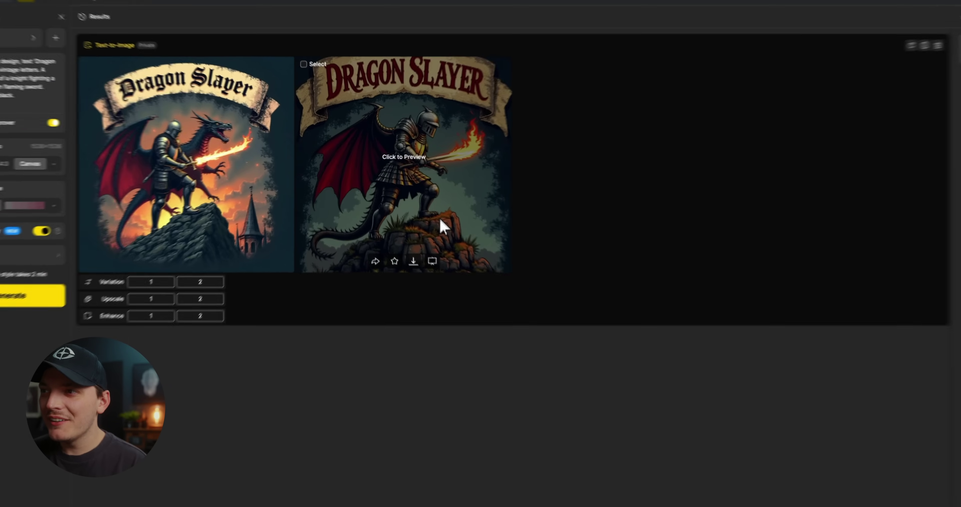
pyautogui.click(429, 224)
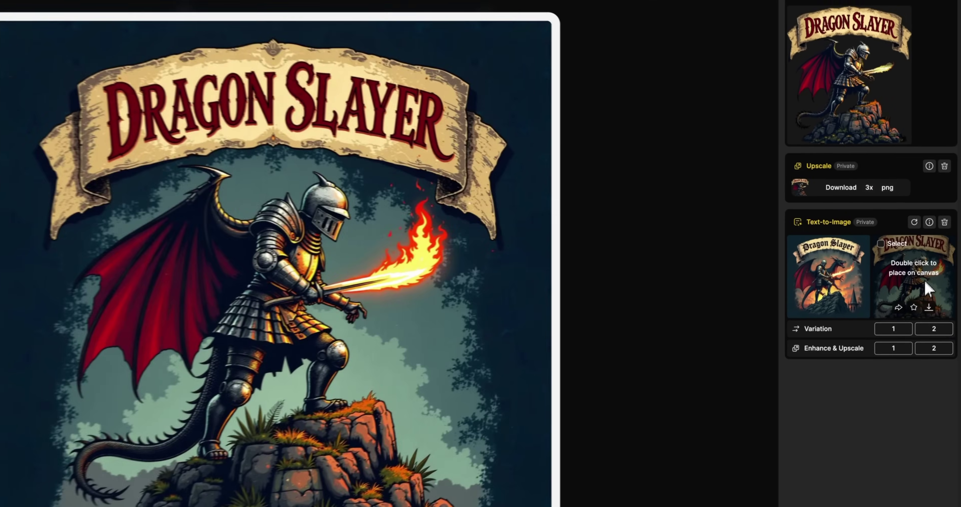
pyautogui.doubleClick(937, 268)
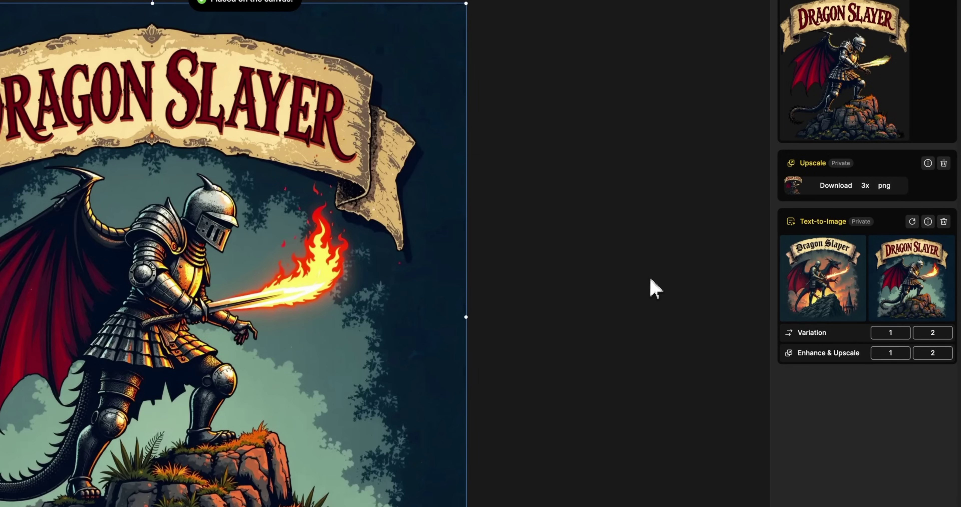
# Toggle Layer 1's visibility to check which design it holds and delete that layer from the canvas.
pyautogui.moveTo(836, 309)
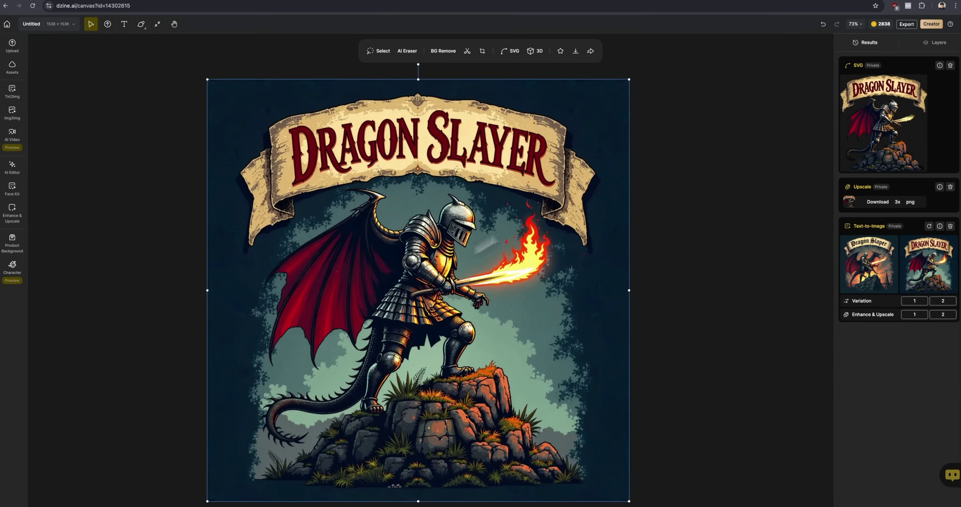
pyautogui.click(937, 43)
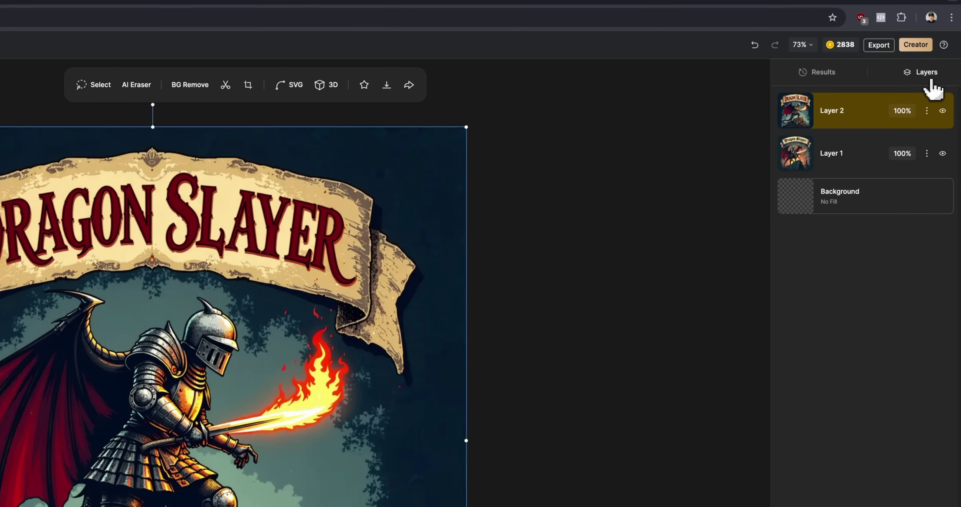
pyautogui.click(943, 154)
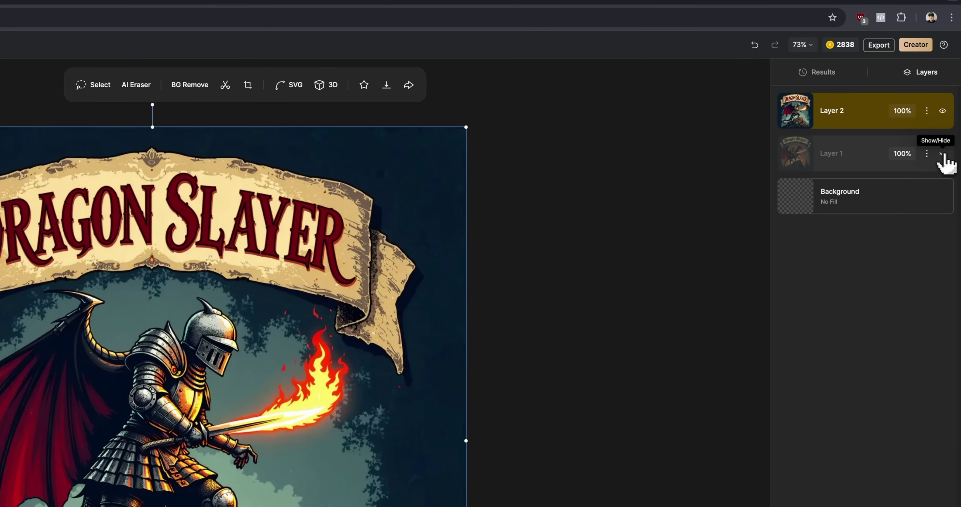
pyautogui.click(943, 154)
pyautogui.click(861, 162)
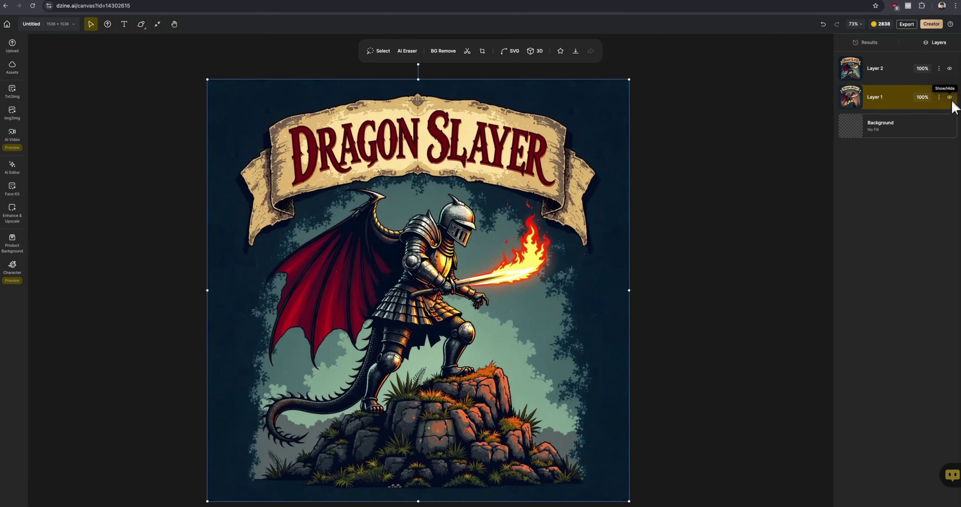
pyautogui.press('Delete')
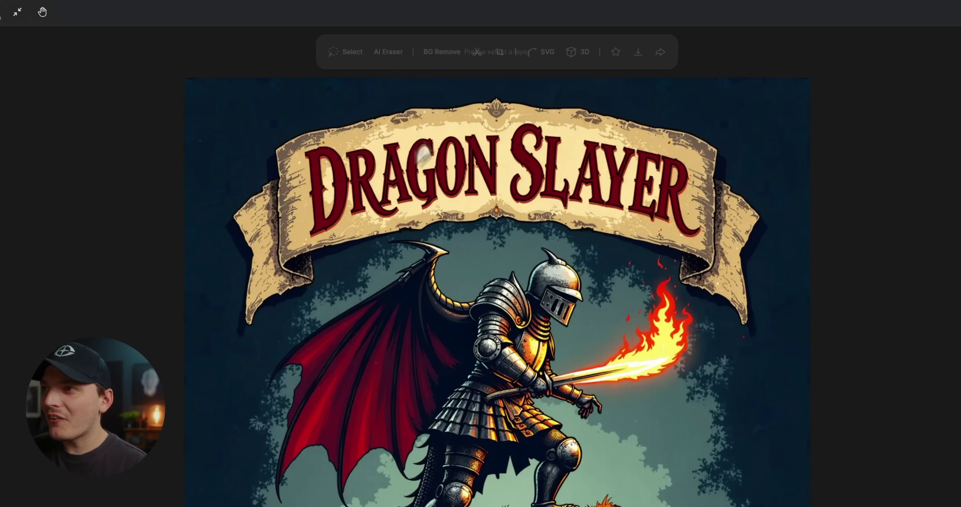
# Remove the background from the remaining Dragon Slayer design.
pyautogui.click(317, 170)
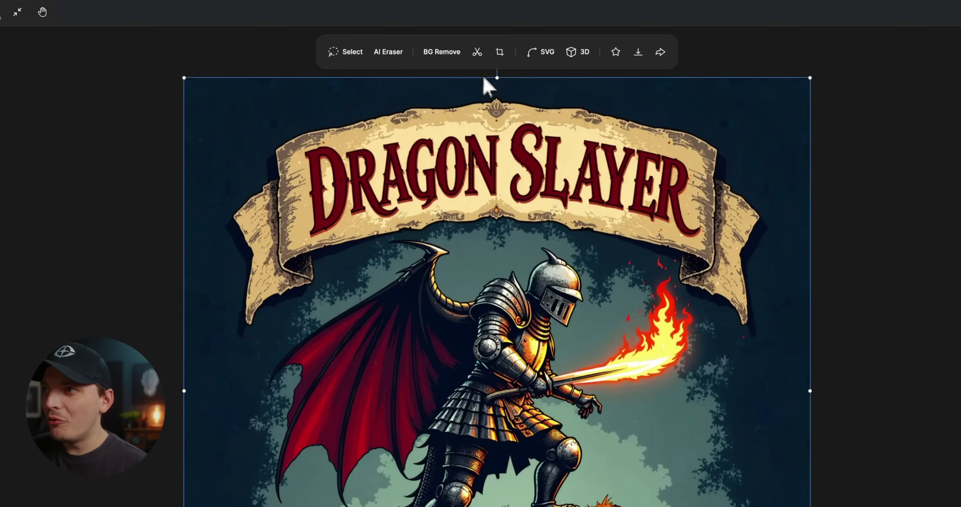
pyautogui.click(442, 51)
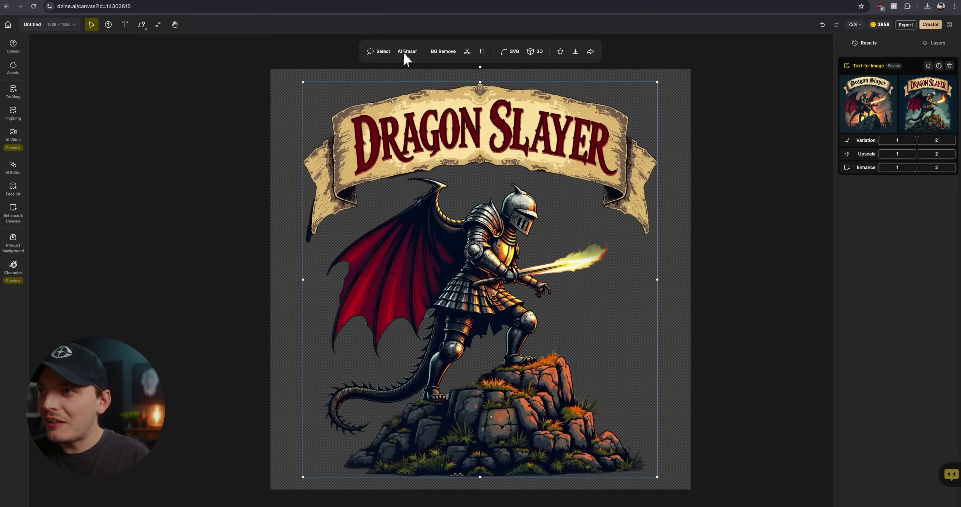
# Try to lasso the stray dark shadow beside the banner's left tail to clean it up.
pyautogui.scroll(2, 325, 237)
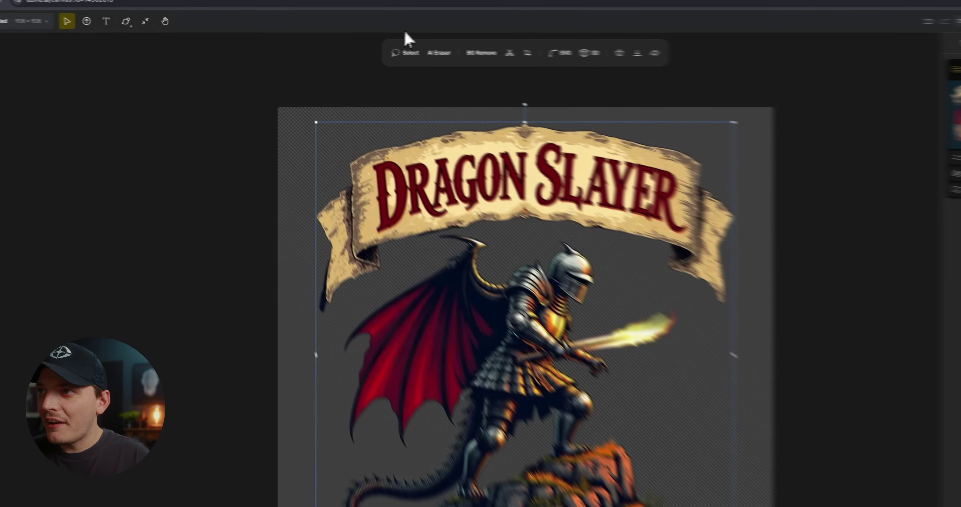
pyautogui.click(379, 51)
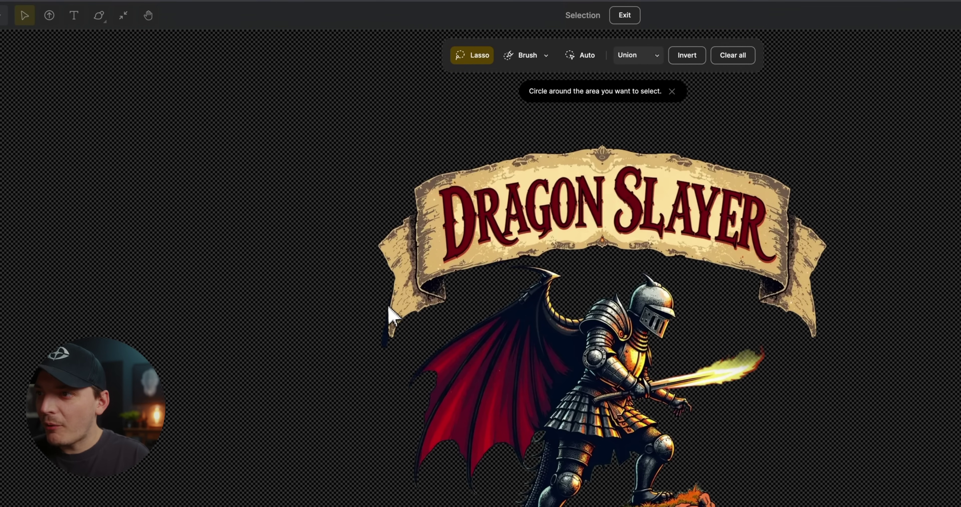
pyautogui.moveTo(388, 307); pyautogui.dragTo(390, 307)
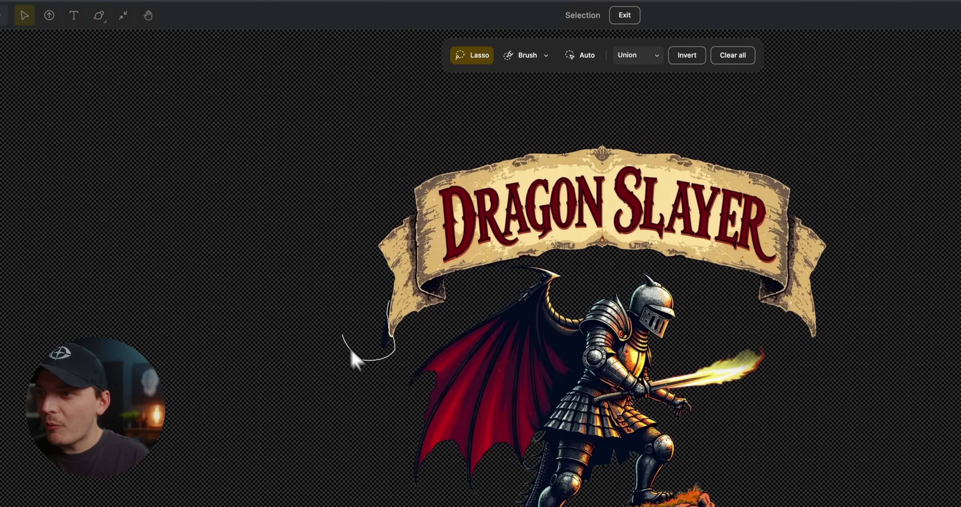
pyautogui.moveTo(354, 280); pyautogui.dragTo(355, 282)
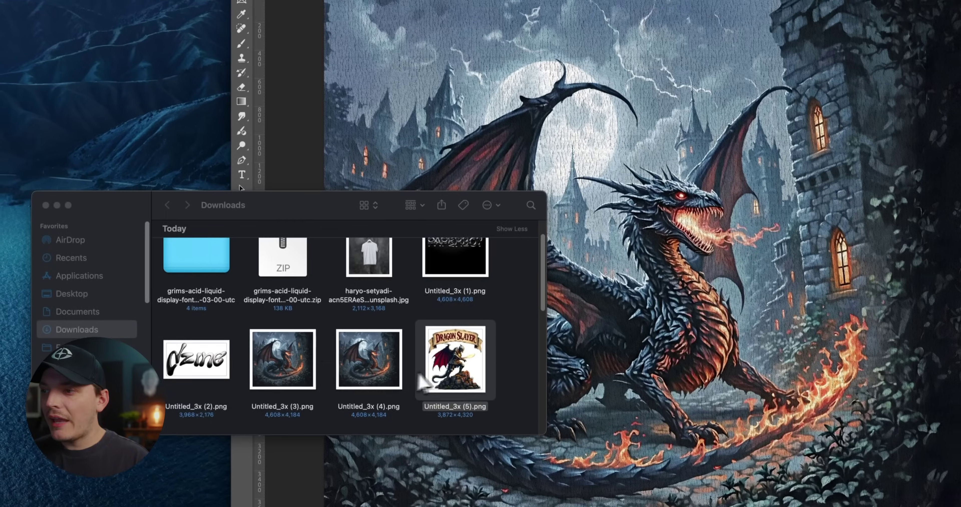
pyautogui.moveTo(451, 364); pyautogui.dragTo(538, 121)
pyautogui.moveTo(431, 92); pyautogui.dragTo(716, 56)
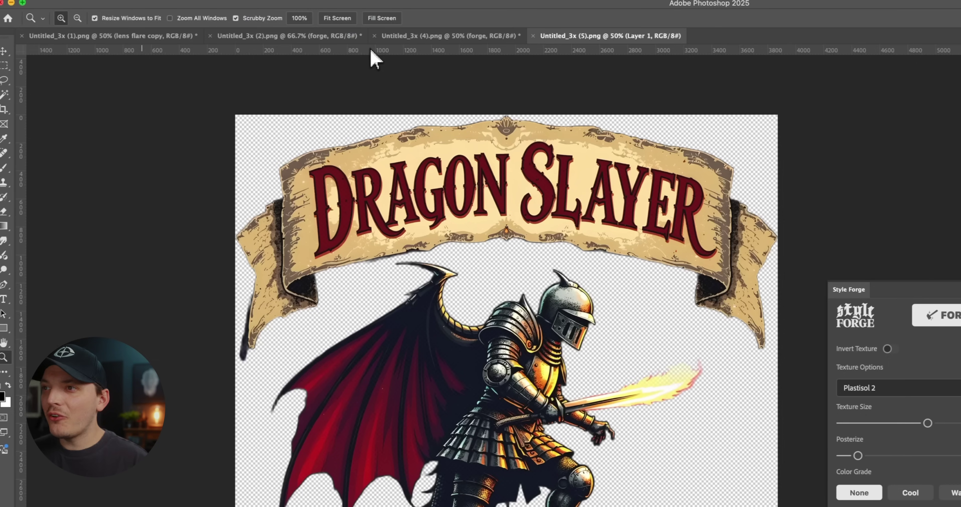
# In Photoshop, resize the Dragon Slayer image to 15 by 18 inches at 300 pixels per inch.
pyautogui.click(153, 1)
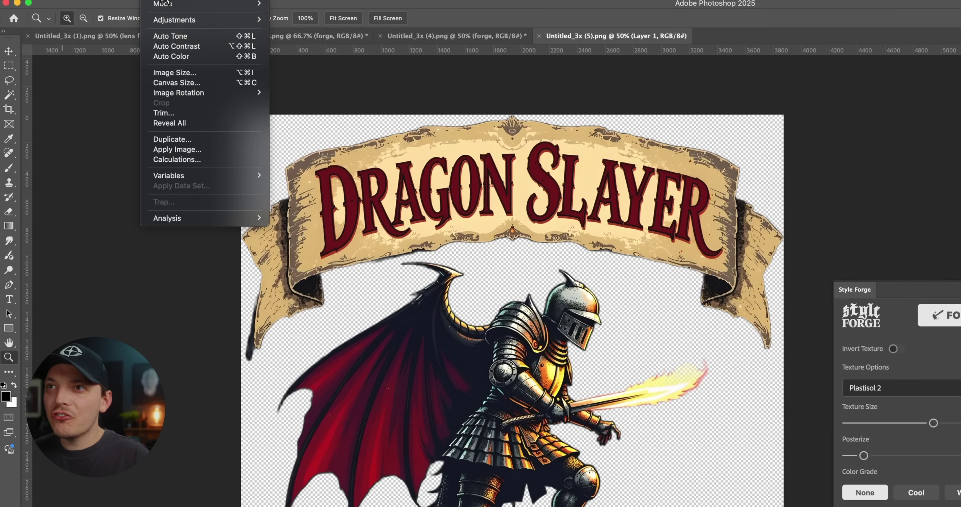
pyautogui.click(175, 73)
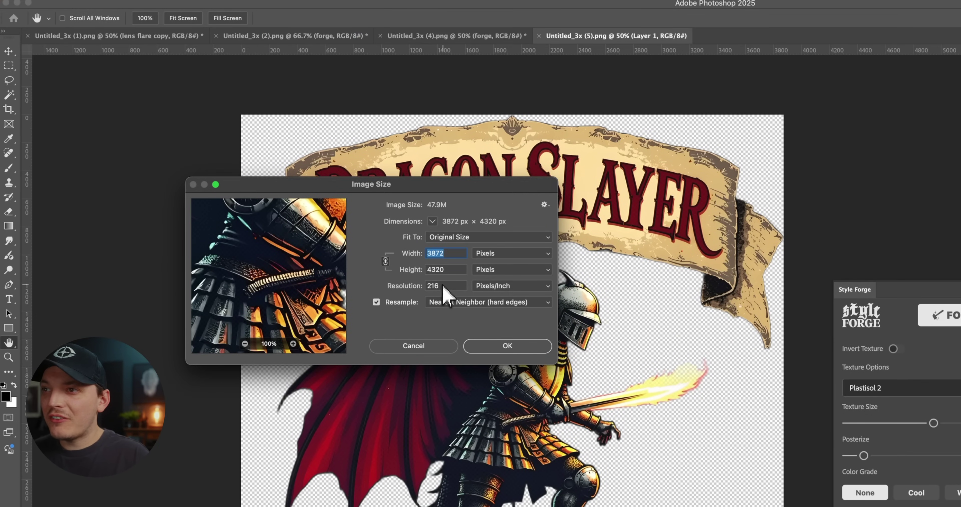
pyautogui.write('300')
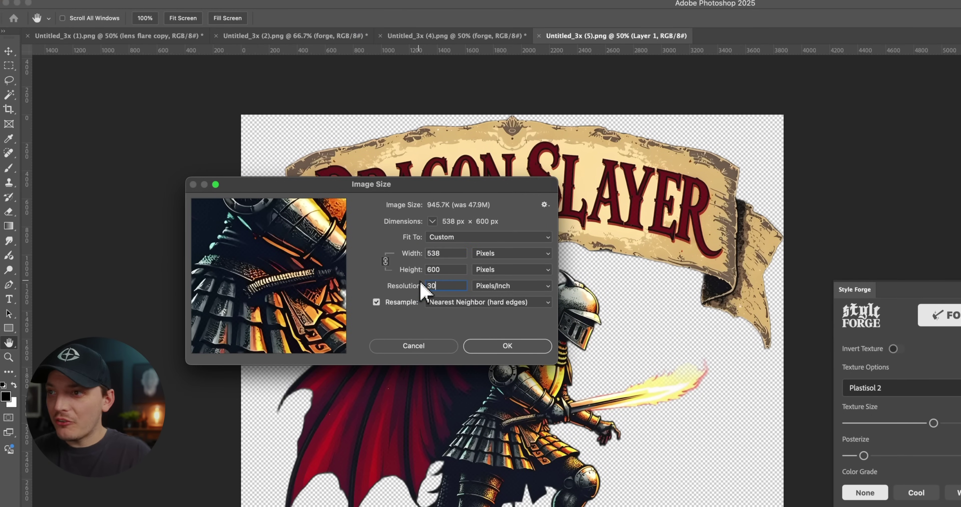
pyautogui.click(489, 254)
pyautogui.click(500, 270)
pyautogui.write('15')
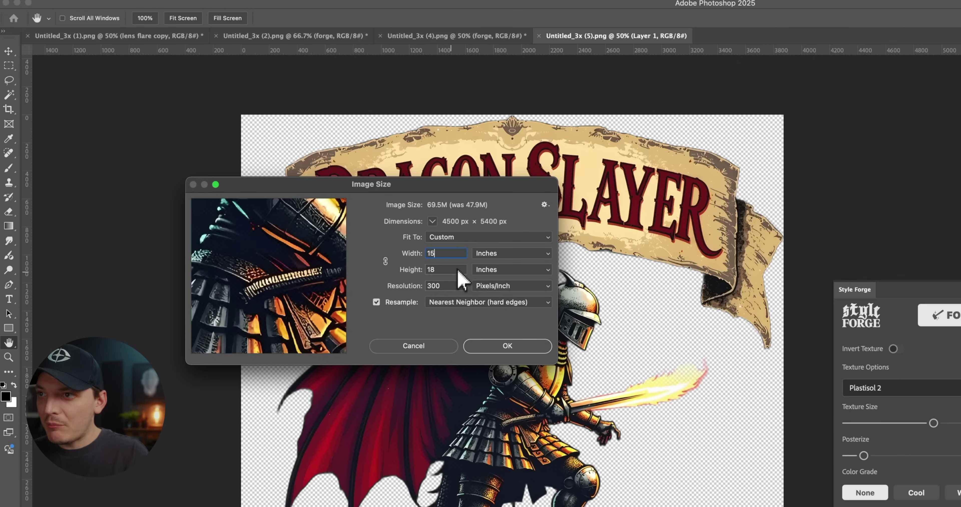
pyautogui.click(482, 345)
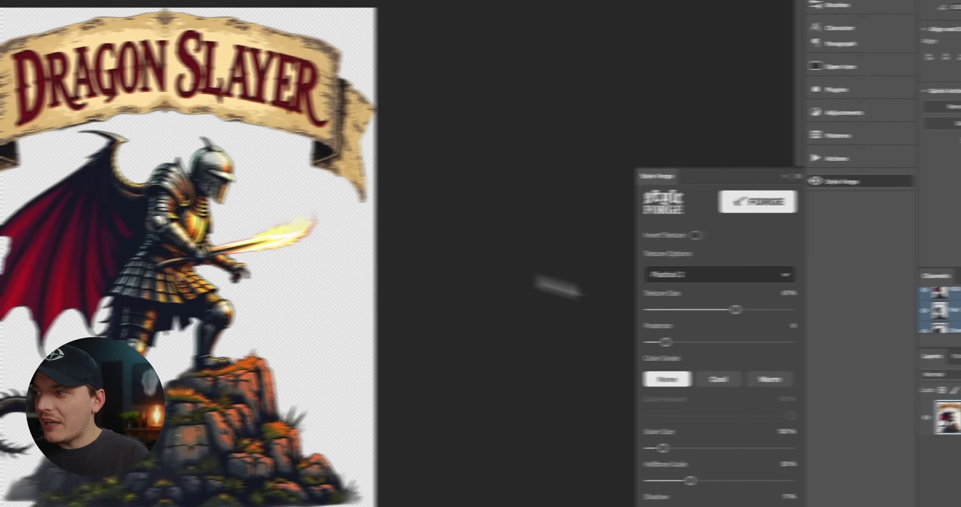
# Scale the artwork down slightly so it has a margin inside the canvas edges.
pyautogui.press('super+t')
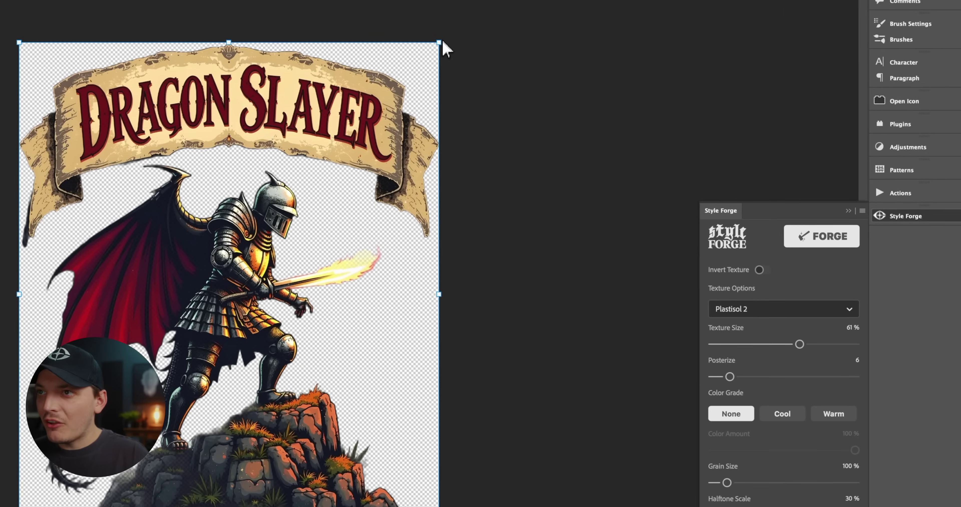
pyautogui.moveTo(376, 8); pyautogui.dragTo(368, 16)
pyautogui.press('Return')
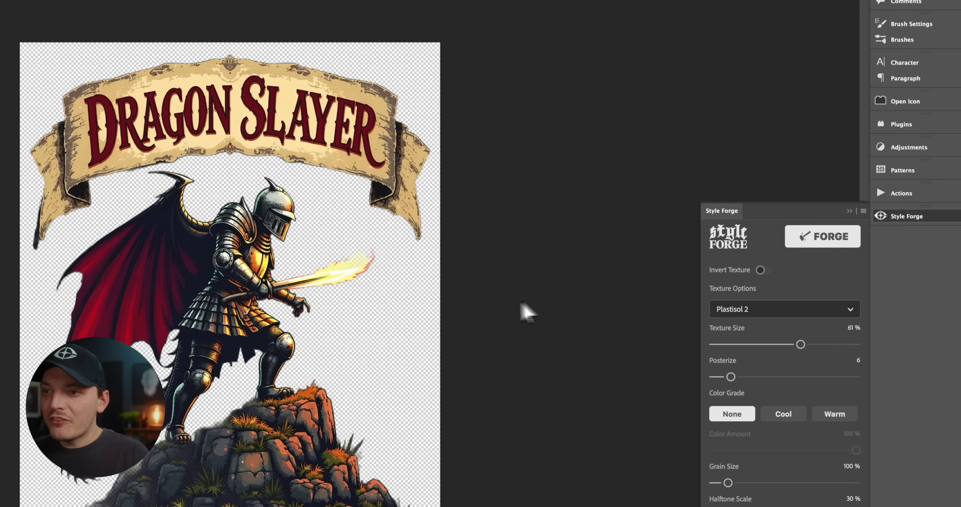
# Add a solid black (000000) color fill layer and move it beneath the artwork layer.
pyautogui.scroll(-3, 230, 261)
pyautogui.scroll(5, 182, 461)
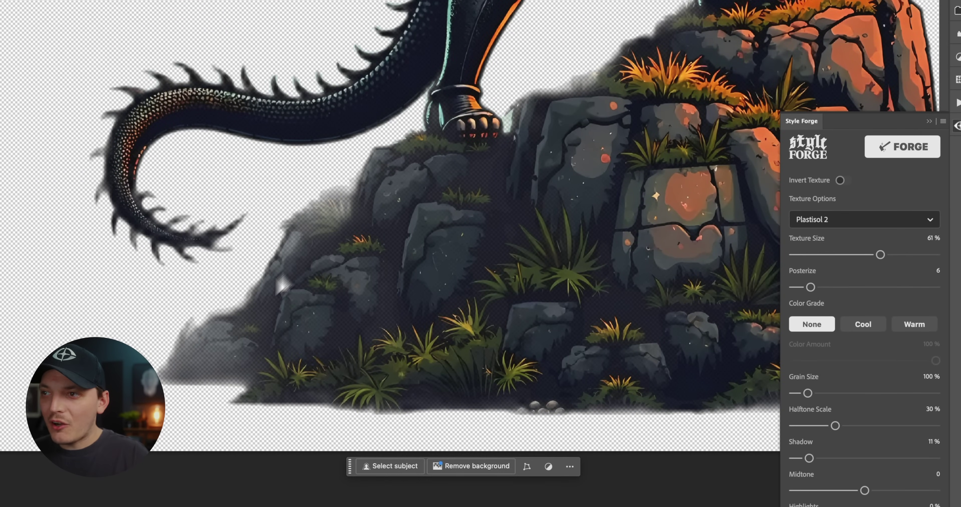
pyautogui.scroll(-4, 378, 272)
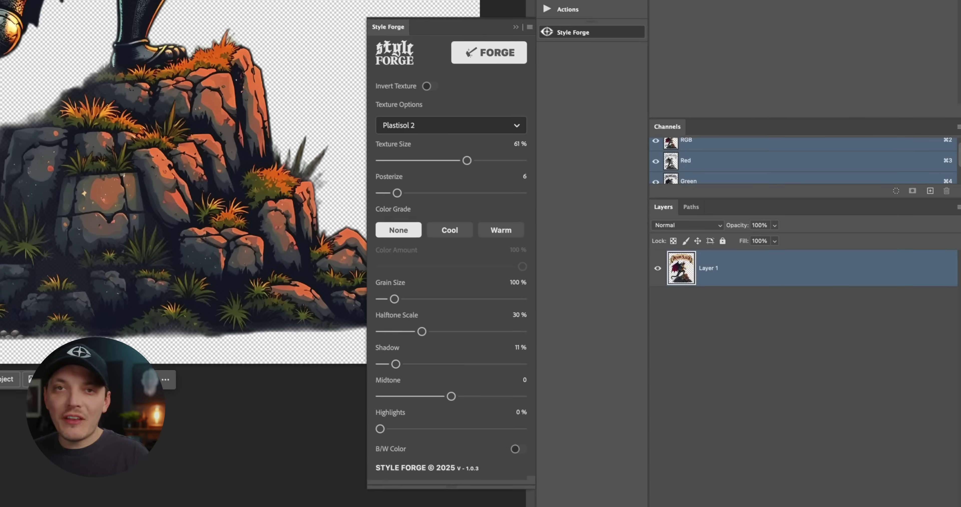
pyautogui.click(898, 506)
pyautogui.click(913, 321)
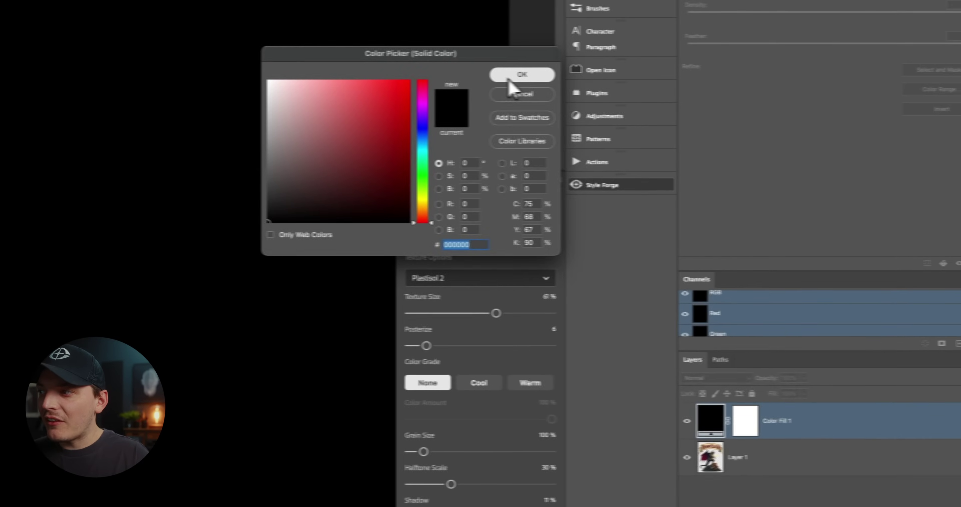
pyautogui.click(519, 79)
pyautogui.moveTo(787, 355); pyautogui.dragTo(783, 425)
# Outline the stray dark blue shadow beside the banner's left tail with a lasso selection and delete it from the artwork layer.
pyautogui.scroll(5, 239, 223)
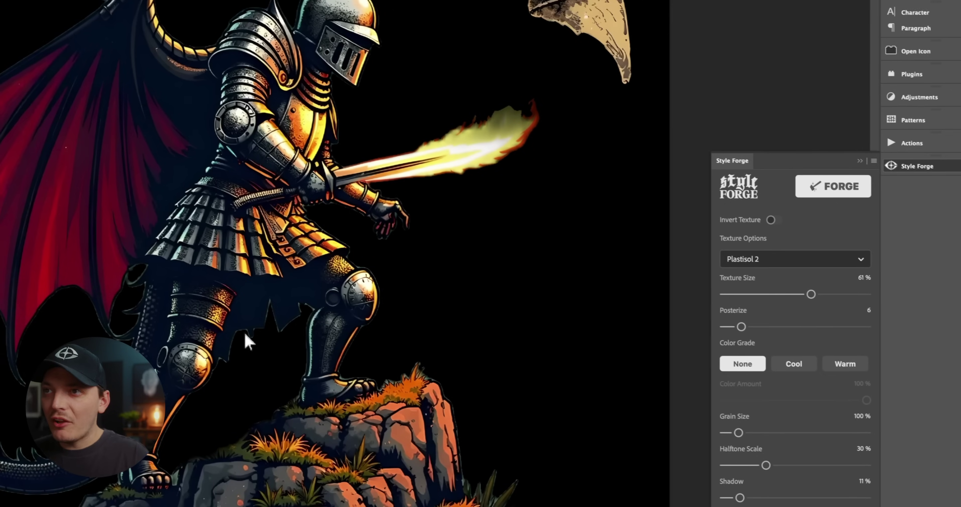
pyautogui.scroll(-4, 332, 155)
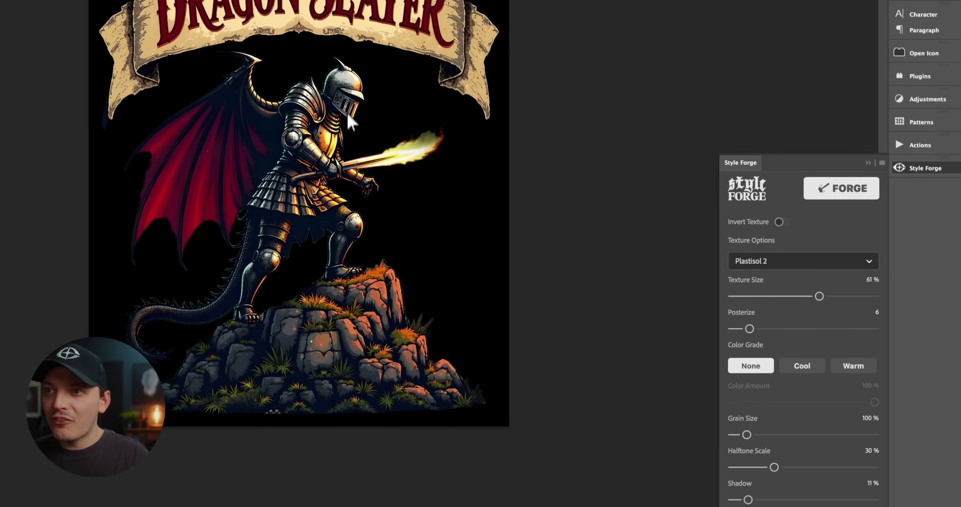
pyautogui.scroll(1, 350, 123)
pyautogui.scroll(3, 352, 149)
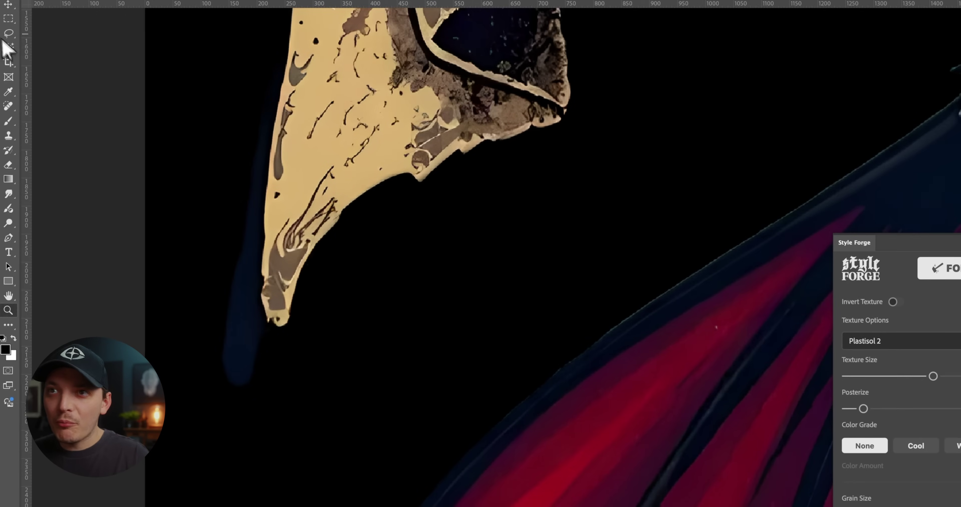
pyautogui.click(10, 34)
pyautogui.moveTo(335, 121); pyautogui.dragTo(413, 226)
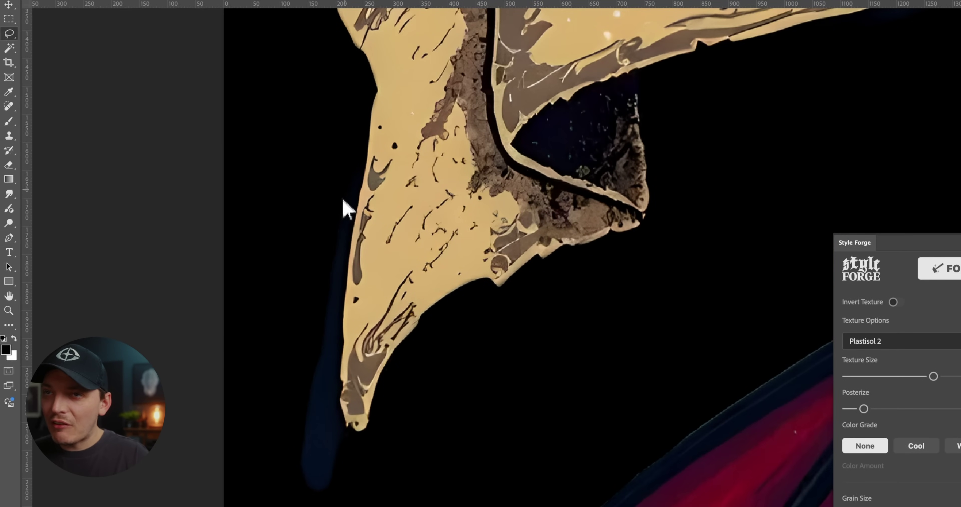
pyautogui.rightClick(17, 40)
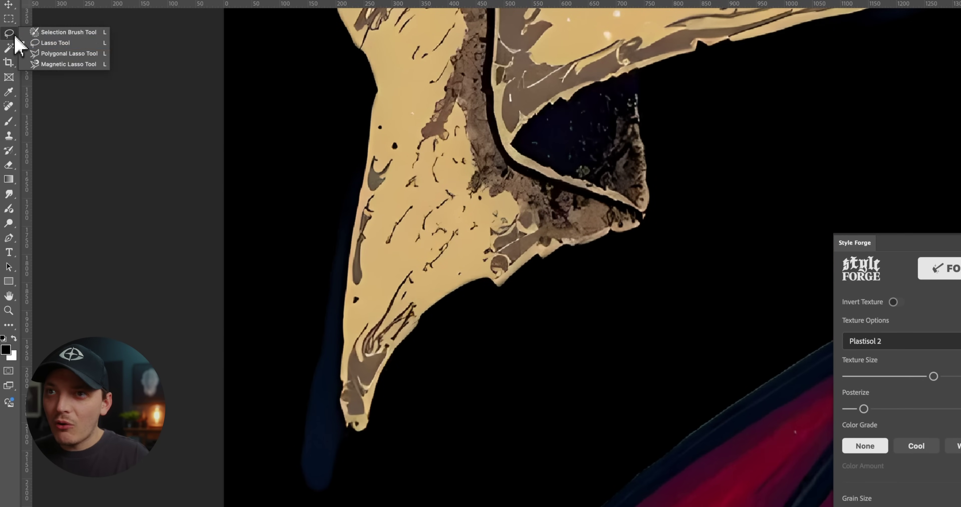
pyautogui.click(43, 64)
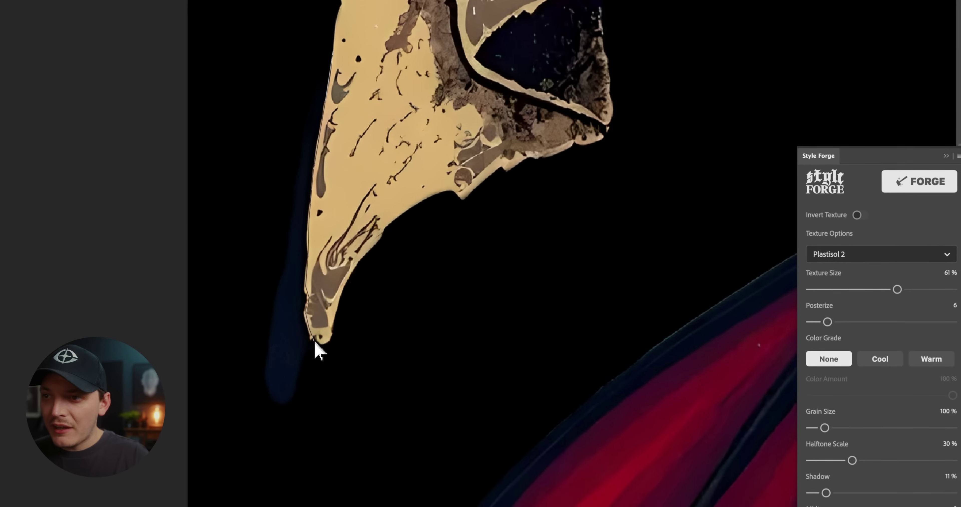
pyautogui.click(315, 436)
pyautogui.click(190, 437)
pyautogui.click(144, 156)
pyautogui.doubleClick(163, 80)
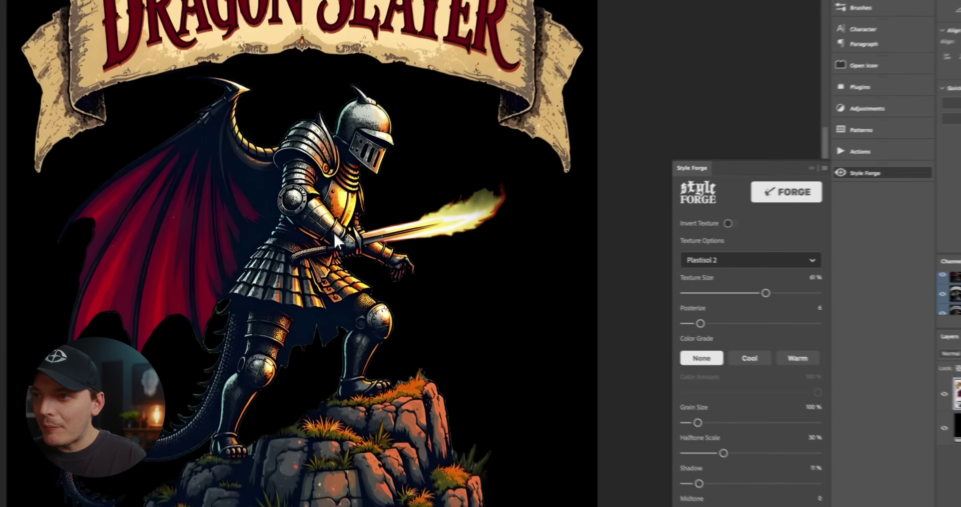
# Duplicate the artwork layer five times to make its semi-transparent areas, such as the sword flame, more solid.
pyautogui.click(325, 220)
pyautogui.click(325, 220)
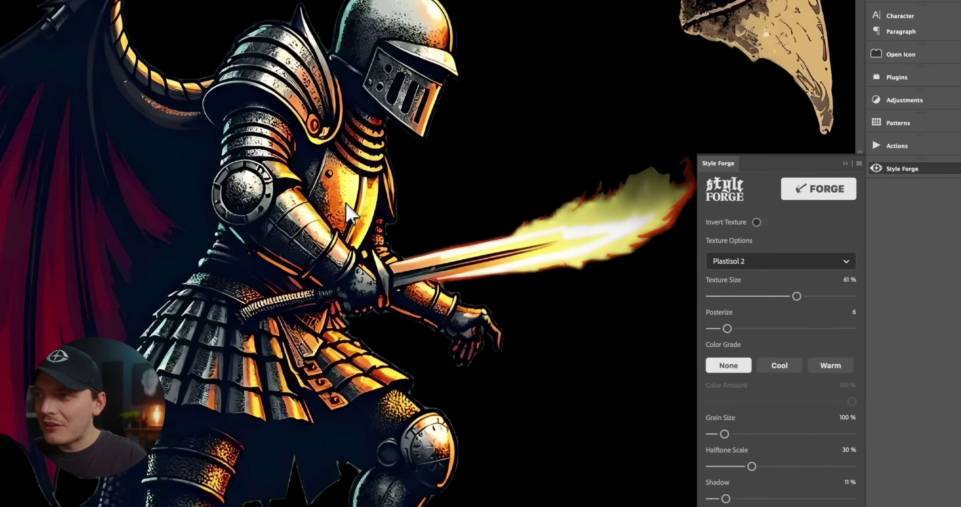
pyautogui.moveTo(366, 251); pyautogui.dragTo(344, 240)
pyautogui.keyDown('alt'); pyautogui.click(377, 242); pyautogui.keyUp('alt')
pyautogui.moveTo(456, 180); pyautogui.dragTo(463, 198)
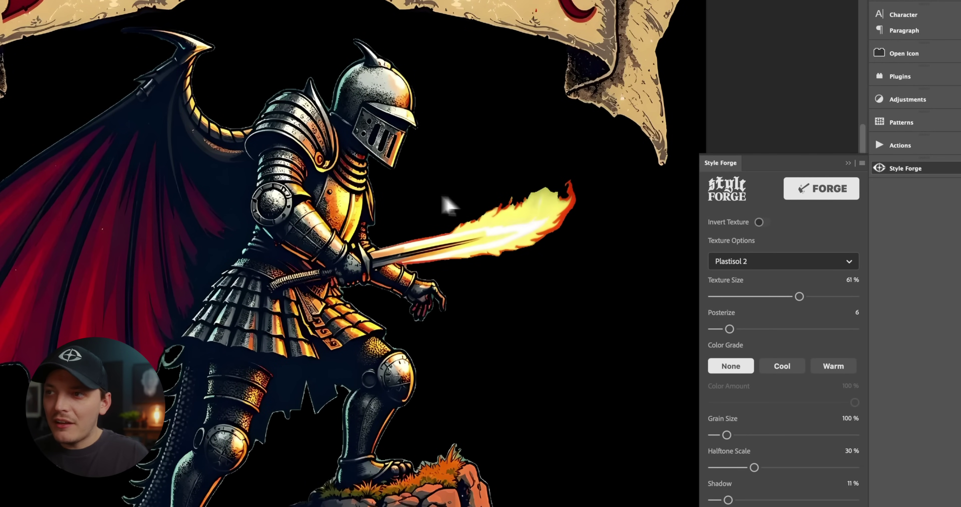
pyautogui.scroll(-4, 379, 170)
pyautogui.hscroll(-2, 379, 170)
pyautogui.scroll(-6, 585, 190)
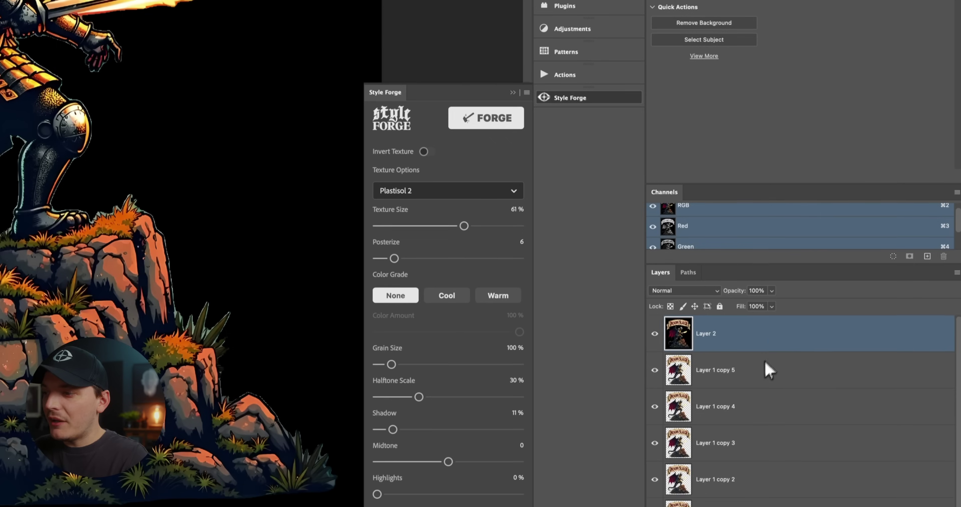
# Combine the stacked artwork copies into a single layer and run Style Forge on it with the Plastisol 2 texture.
pyautogui.click(766, 310)
pyautogui.press('BackSpace')
pyautogui.press('BackSpace')
pyautogui.press('BackSpace')
pyautogui.press('BackSpace')
pyautogui.press('BackSpace')
pyautogui.press('BackSpace')
pyautogui.click(747, 353)
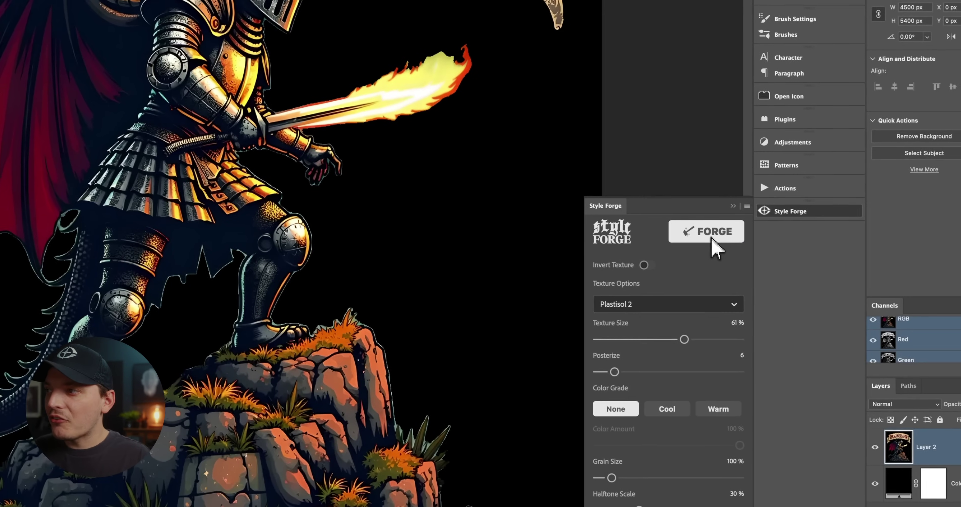
pyautogui.click(488, 130)
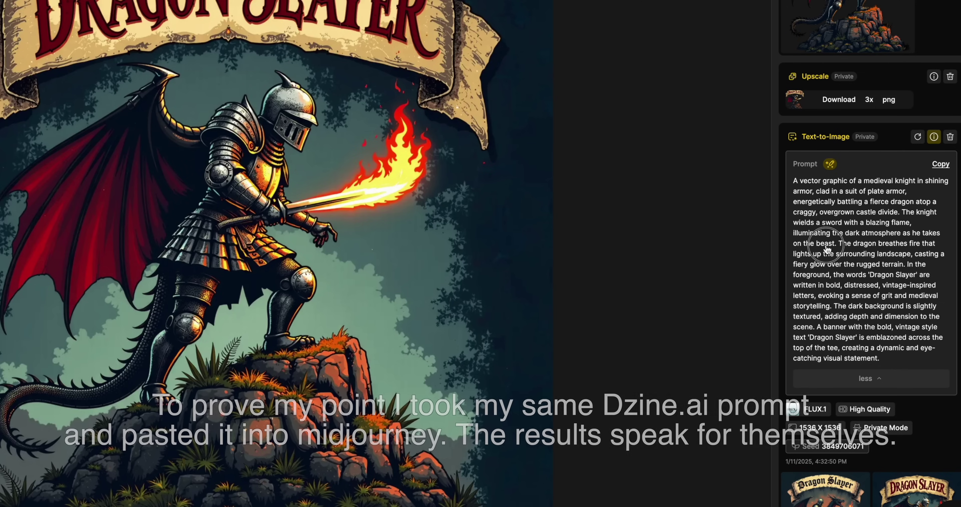
# Copy the full Dragon Slayer prompt from Dzine into Midjourney and open a design generated from it.
pyautogui.click(941, 166)
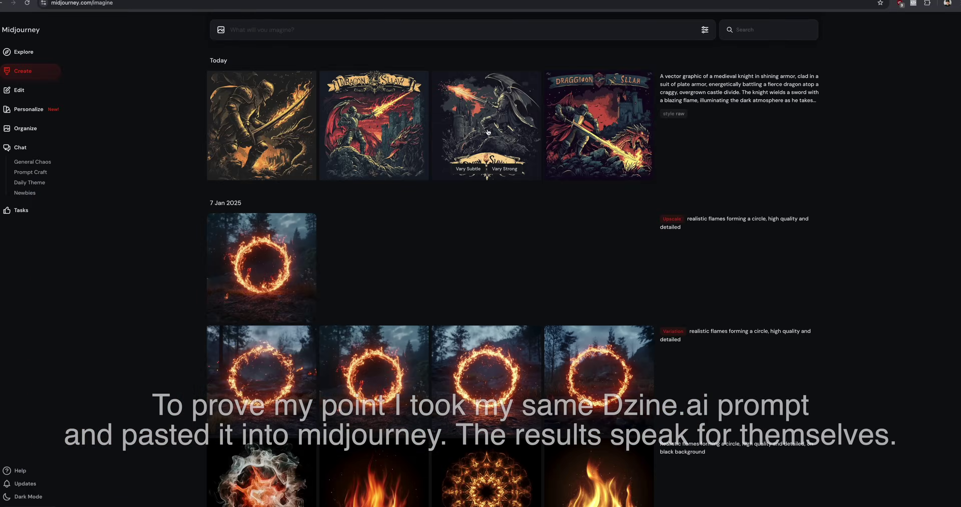
pyautogui.click(488, 129)
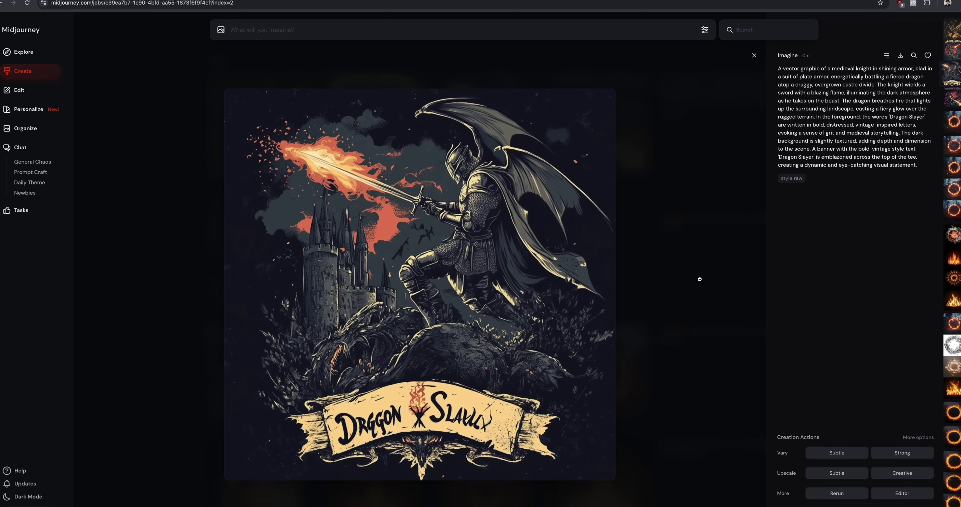
# Switch back to Dzine and vectorize the Dragon Slayer artwork with cut-out shape stacking, grouping by Color and Super Fine line fit tolerance.
pyautogui.click(700, 279)
pyautogui.click(606, 133)
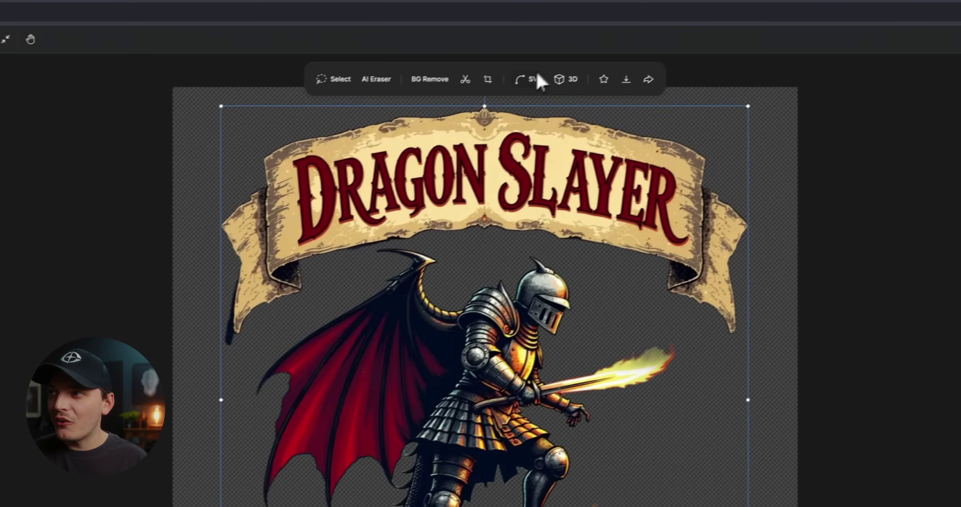
pyautogui.click(668, 33)
pyautogui.click(443, 263)
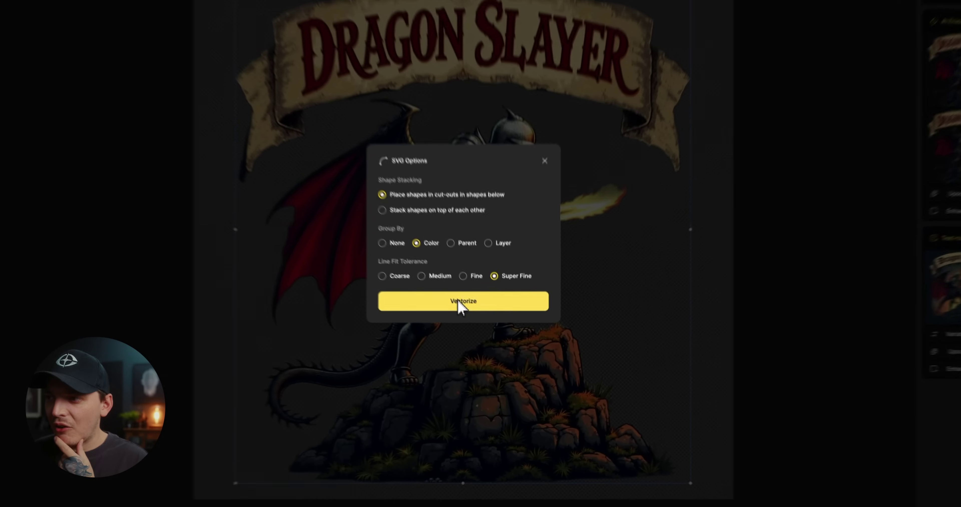
pyautogui.click(480, 324)
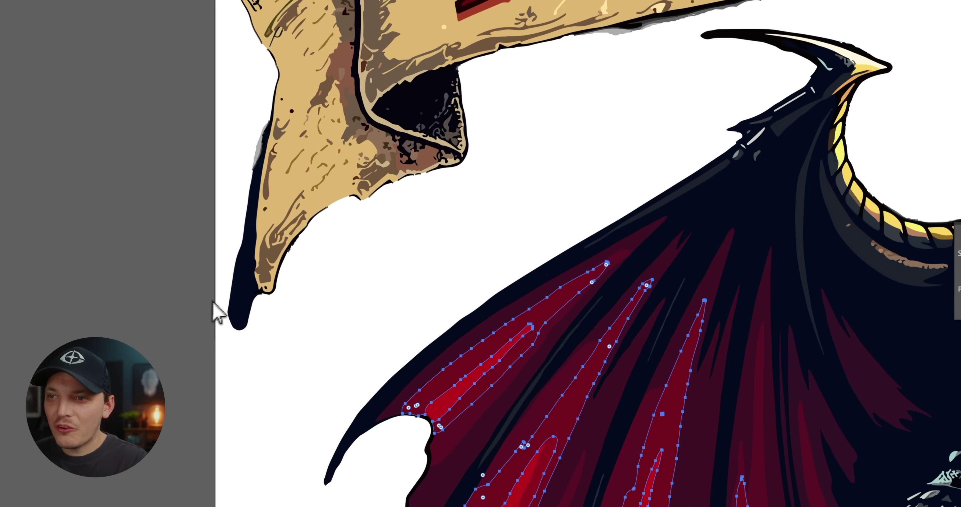
# Switch to the vectorized artwork in Illustrator and delete the dark blue shadow shape and its small leftover fragments beside the banner's left tail.
pyautogui.click(238, 294)
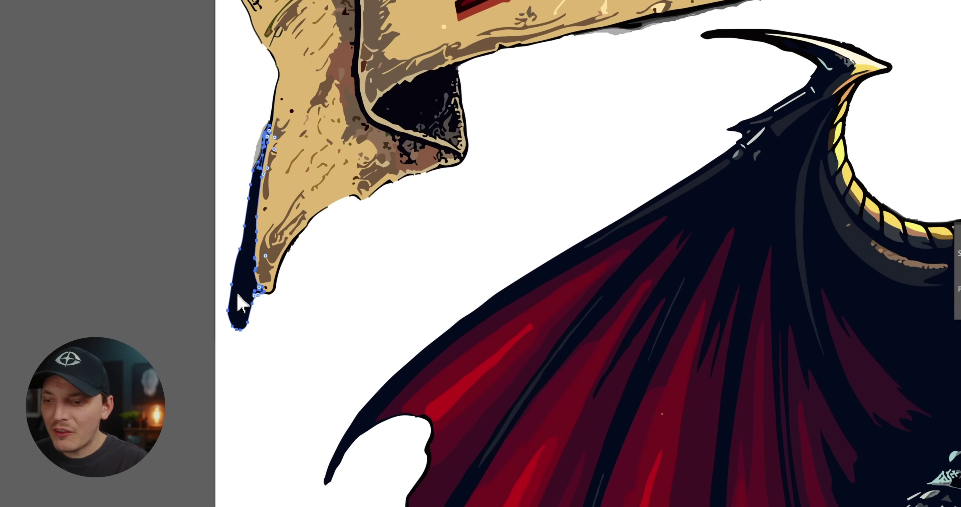
pyautogui.press('Delete')
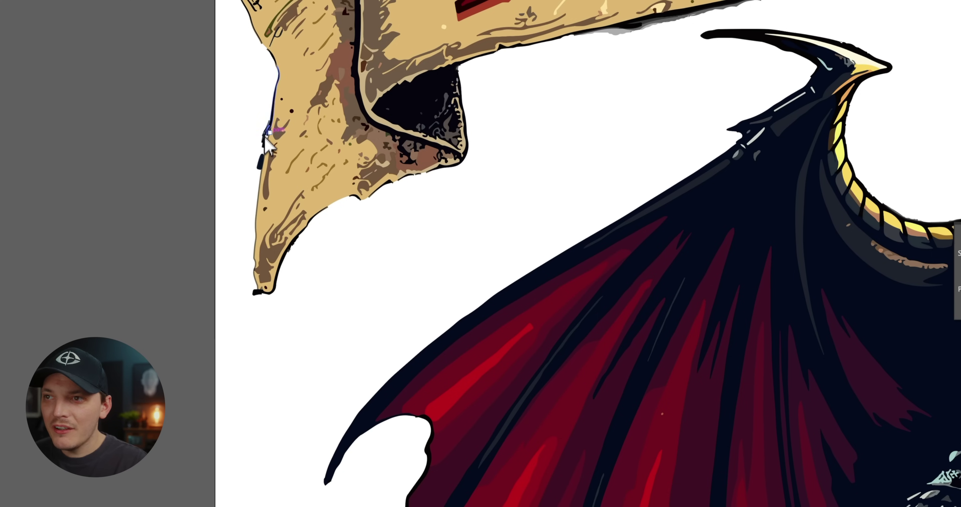
pyautogui.moveTo(265, 145); pyautogui.dragTo(267, 131)
pyautogui.press('Delete')
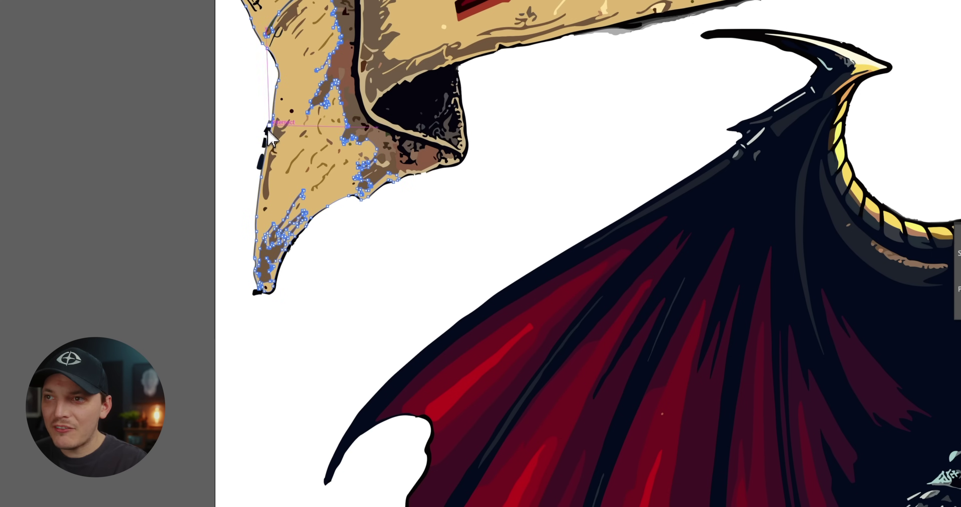
pyautogui.click(220, 132)
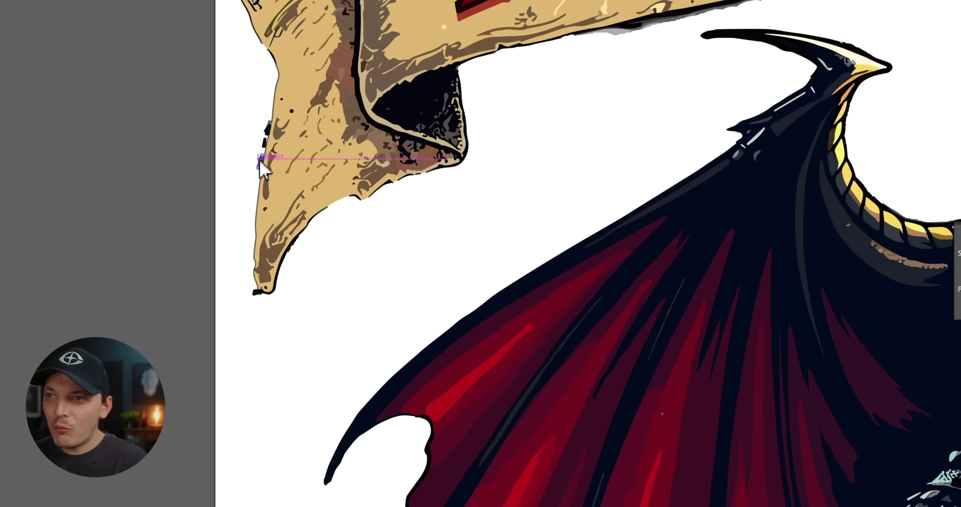
pyautogui.click(265, 145)
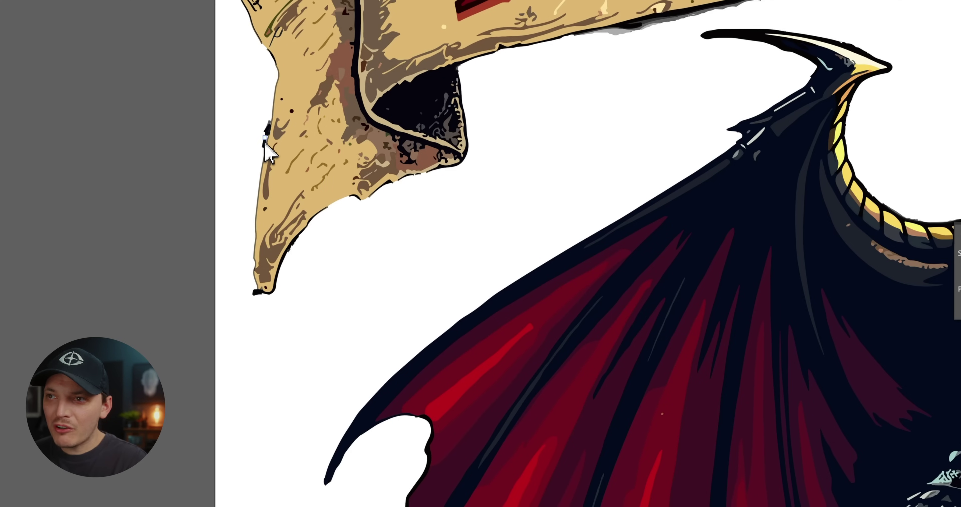
pyautogui.click(269, 131)
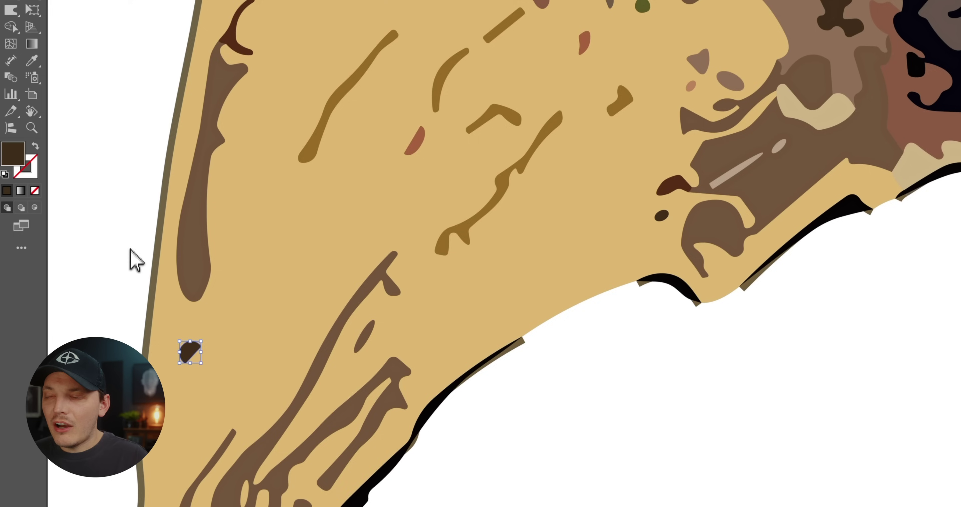
# Examine the vector edges and details of the banner's left tail up close, and the knight and dragon wing as a whole.
pyautogui.press('z')
pyautogui.keyDown('alt'); pyautogui.click(220, 205); pyautogui.keyUp('alt')
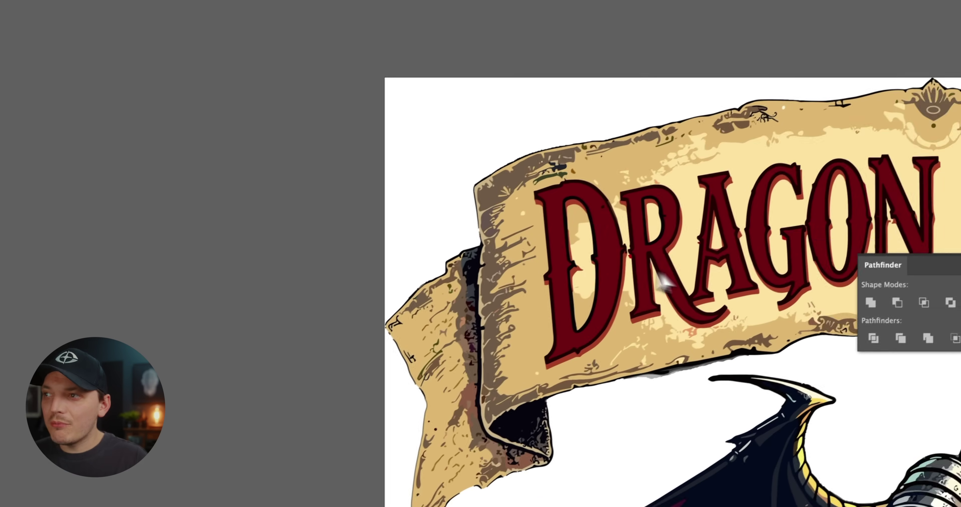
pyautogui.moveTo(665, 279); pyautogui.dragTo(179, 69)
pyautogui.hotkey('ctrl', '-')
pyautogui.hotkey('ctrl', '-')
pyautogui.moveTo(567, 391); pyautogui.dragTo(339, 249)
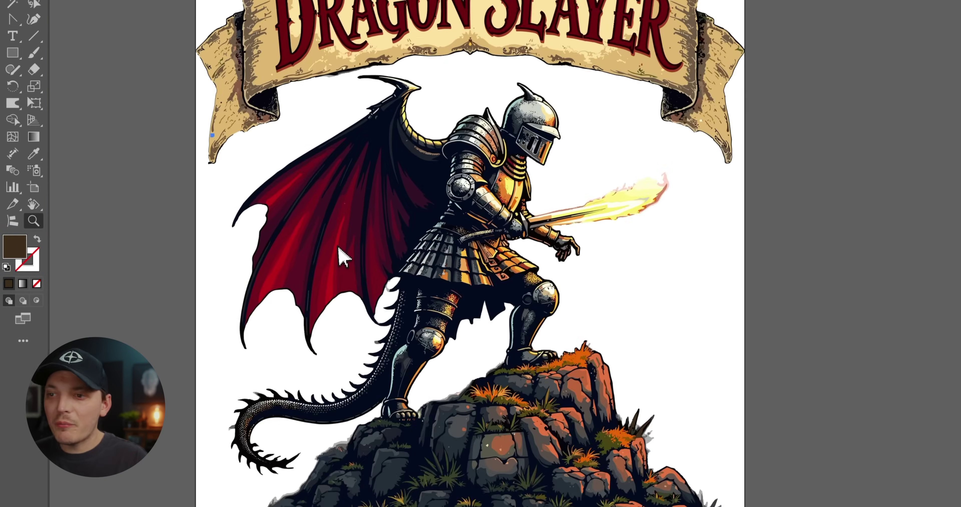
# Switch to the Dzine pricing page and highlight the Beginner plan's monthly Fast Queue Credits allowance.
pyautogui.scroll(2, 361, 246)
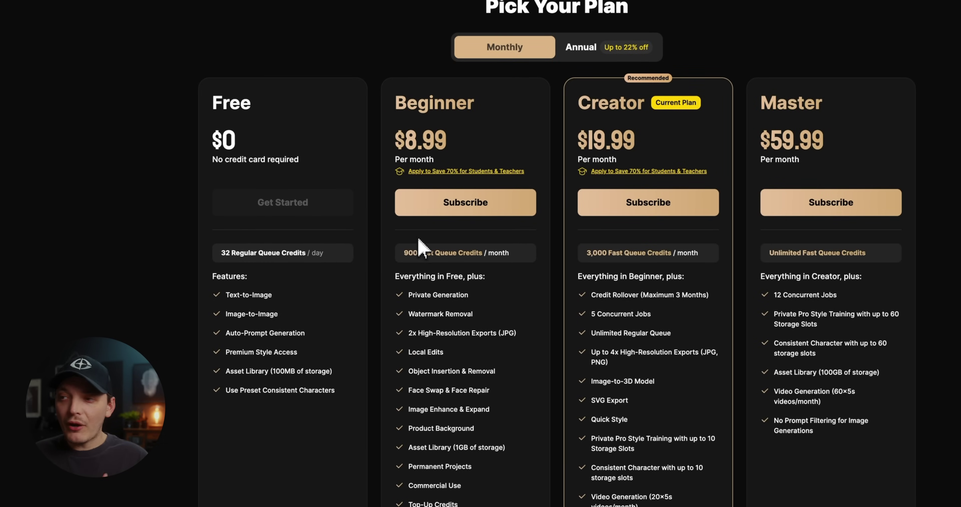
pyautogui.moveTo(405, 256); pyautogui.dragTo(462, 249)
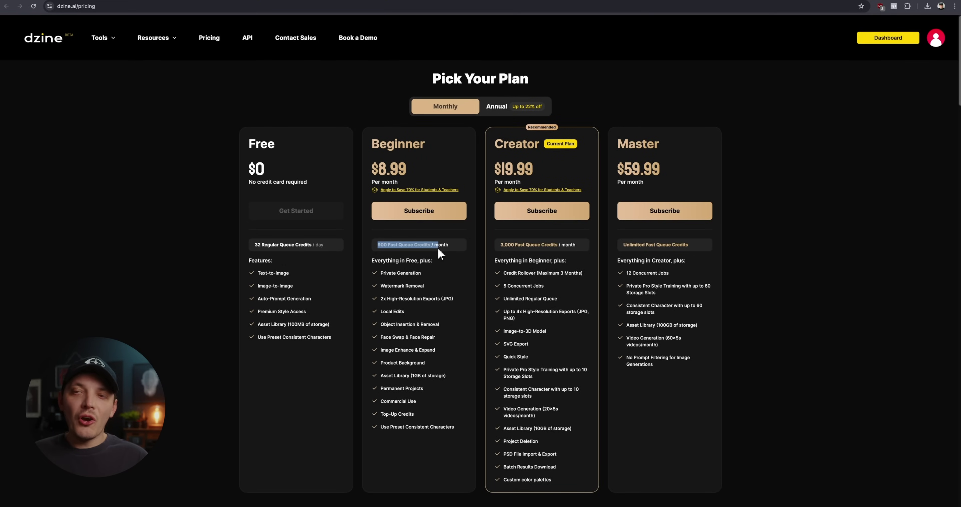